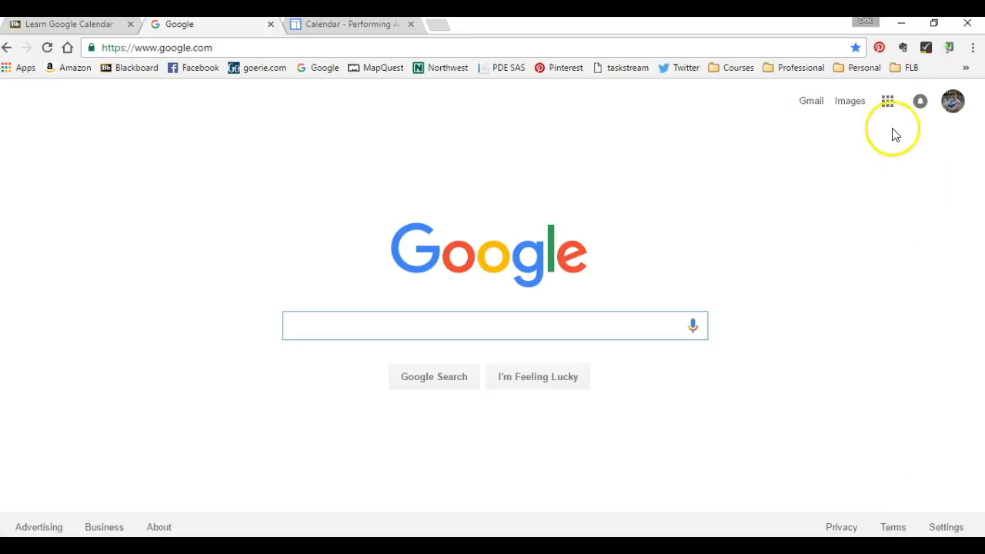
Open Google Calendar from the Google apps launcher
left_click(887, 103)
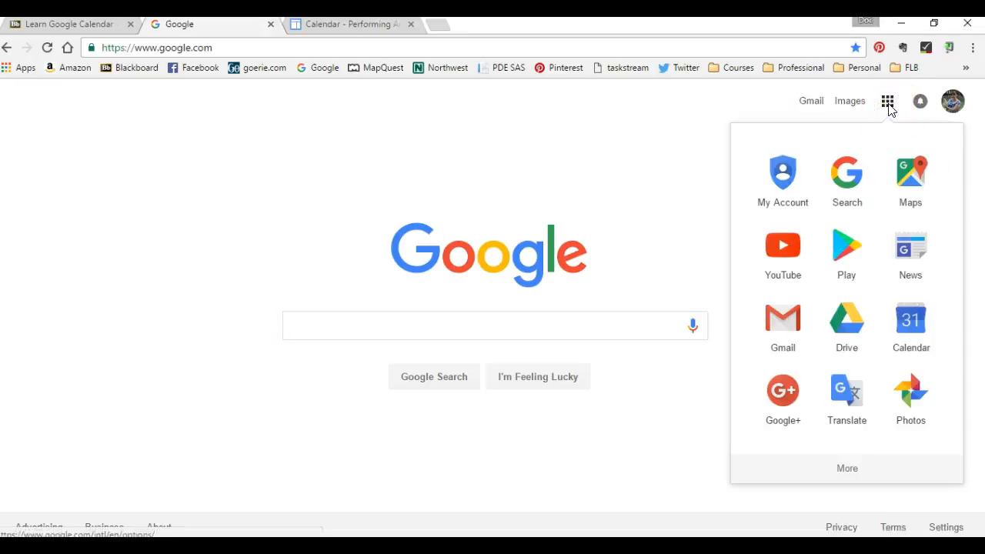
left_click(908, 326)
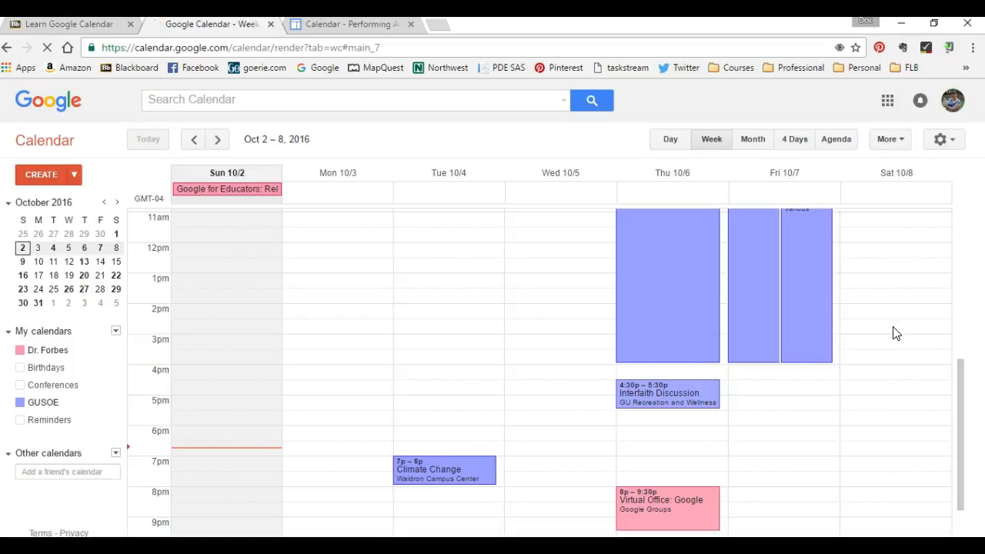
Switch the calendar between Month, Week, Day and Agenda views, ending in Month view
left_click(687, 222)
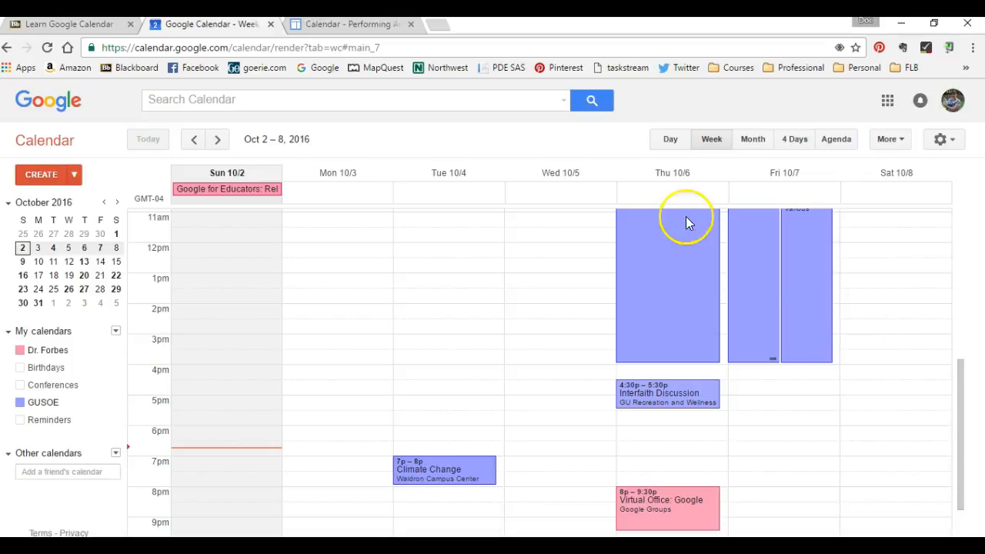
left_click(752, 139)
left_click(714, 141)
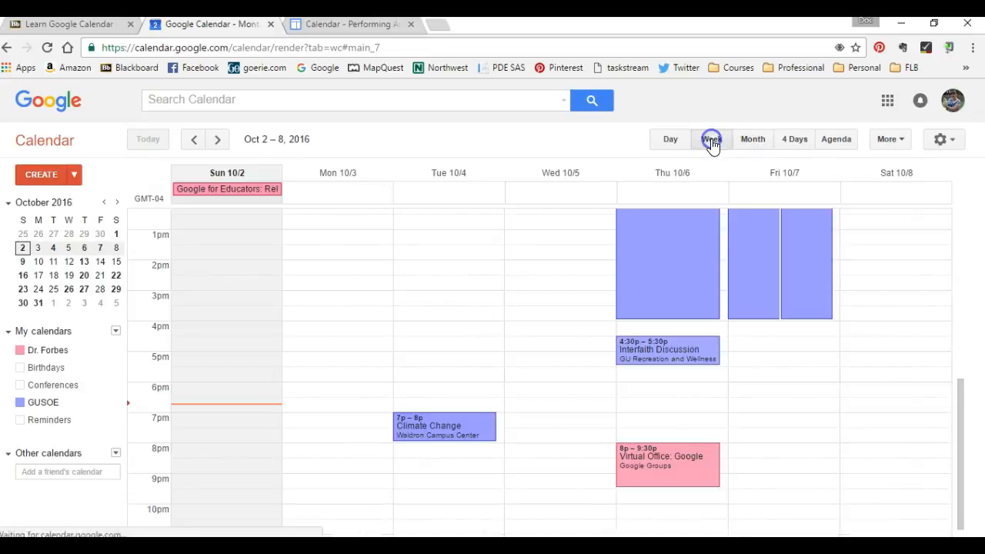
left_click(671, 140)
left_click(835, 144)
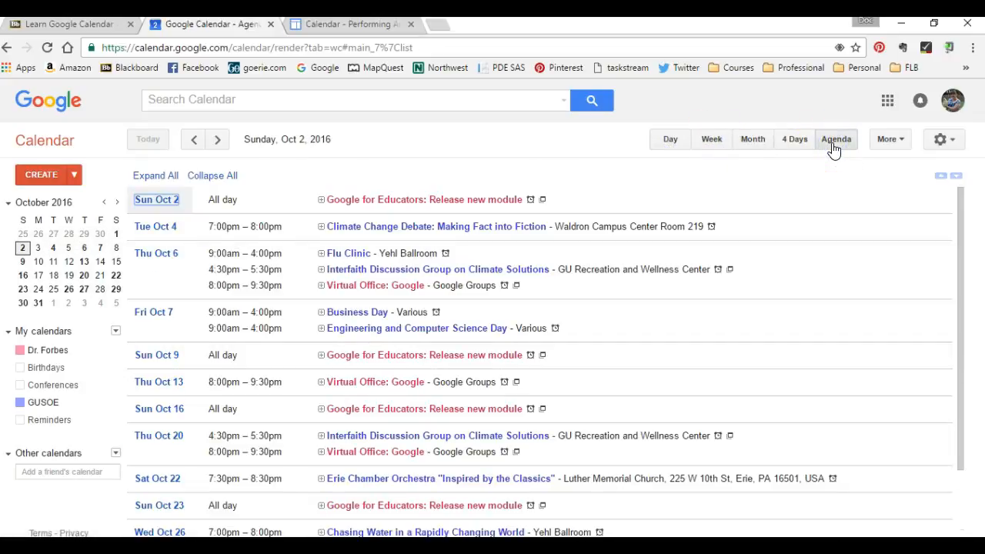
left_click(755, 140)
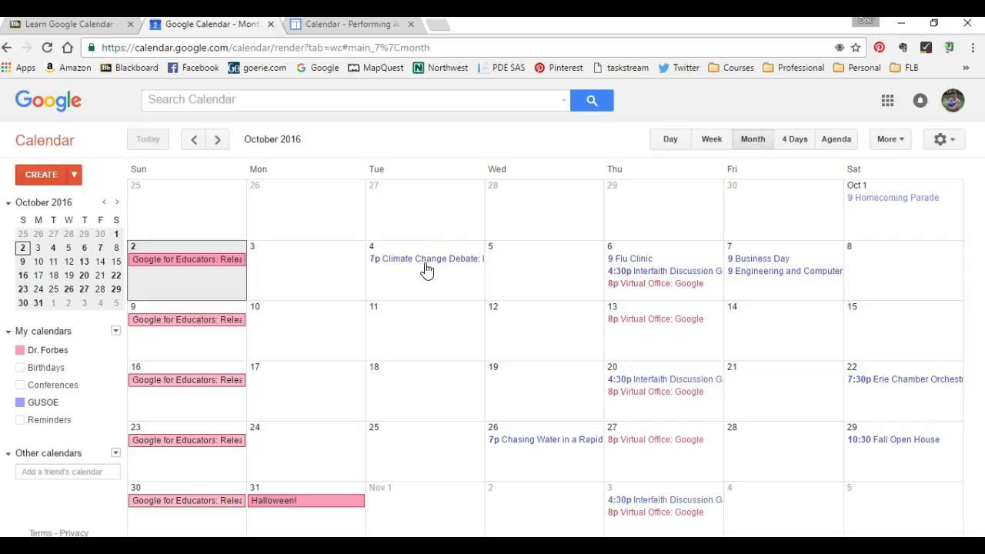
Open the Flu Clinic event's details on October 6 and close them
left_click(646, 258)
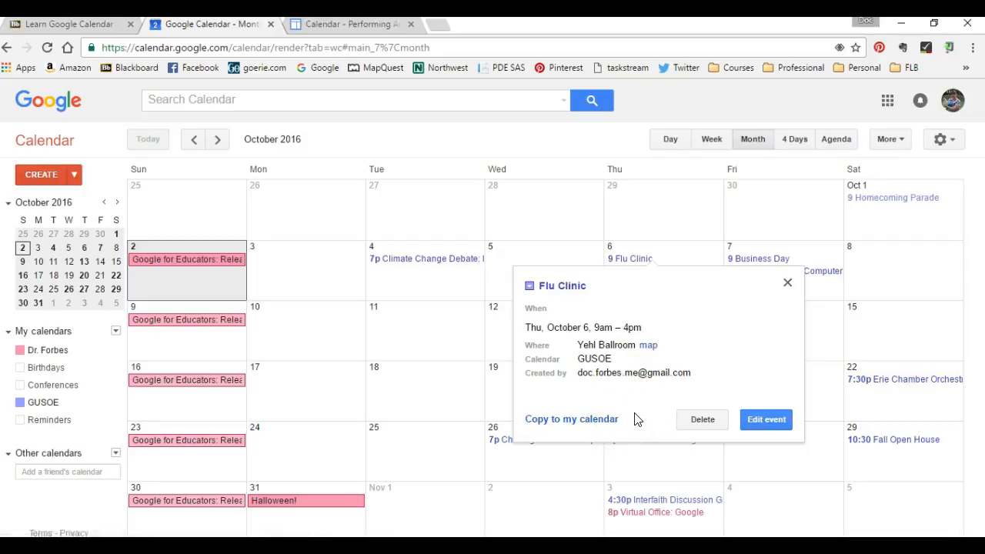
left_click(787, 285)
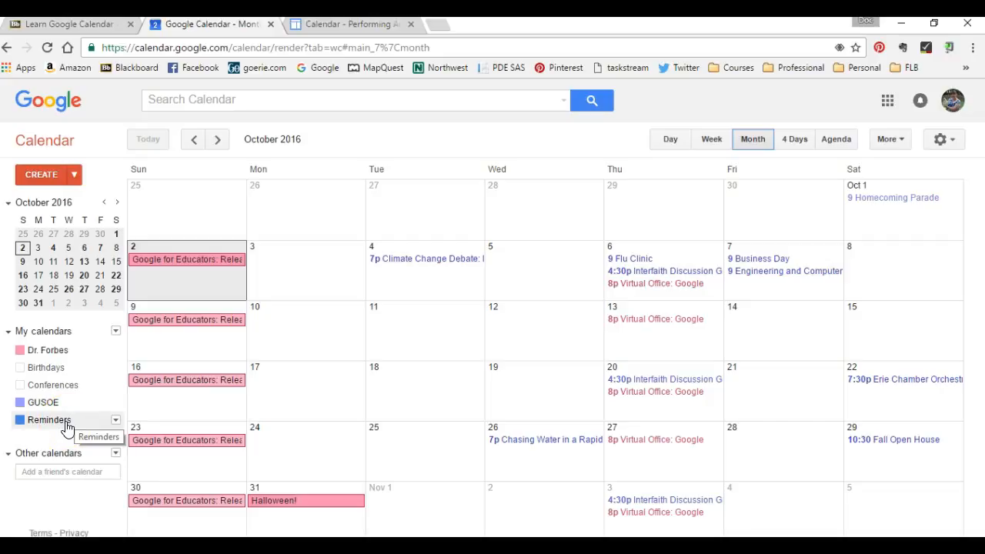
Show the Conferences calendar and hide the Dr. Forbes and GUSOE calendars so only Conferences events appear
left_click(31, 391)
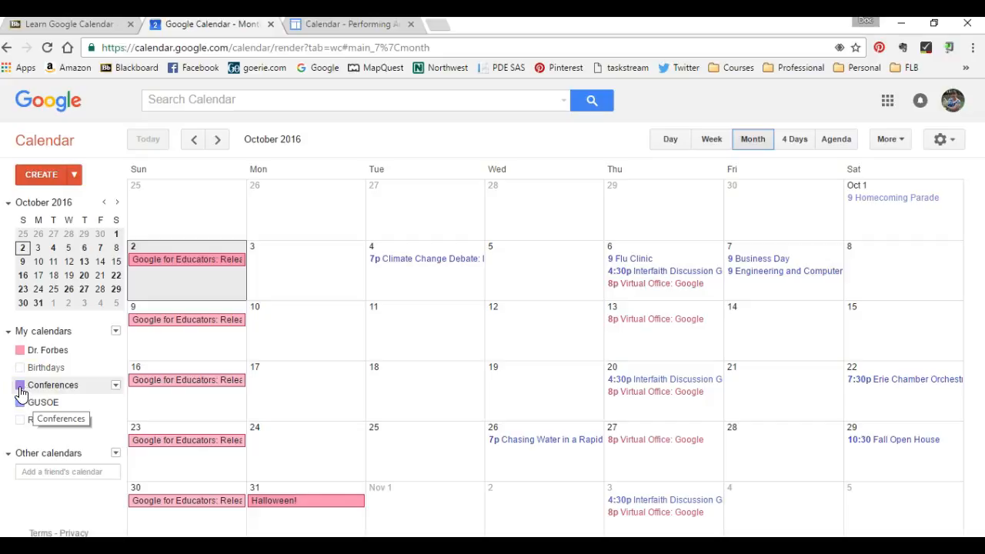
left_click(21, 393)
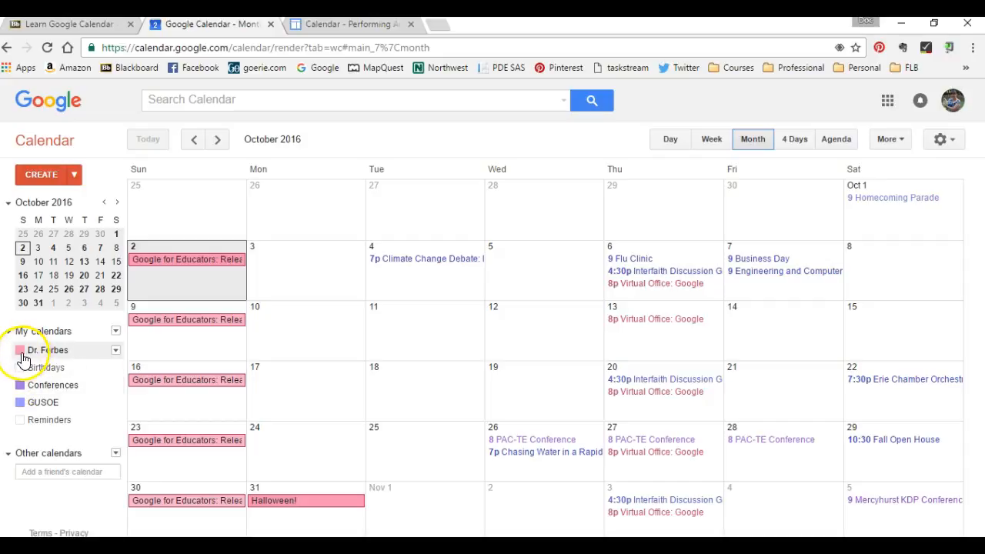
left_click(22, 351)
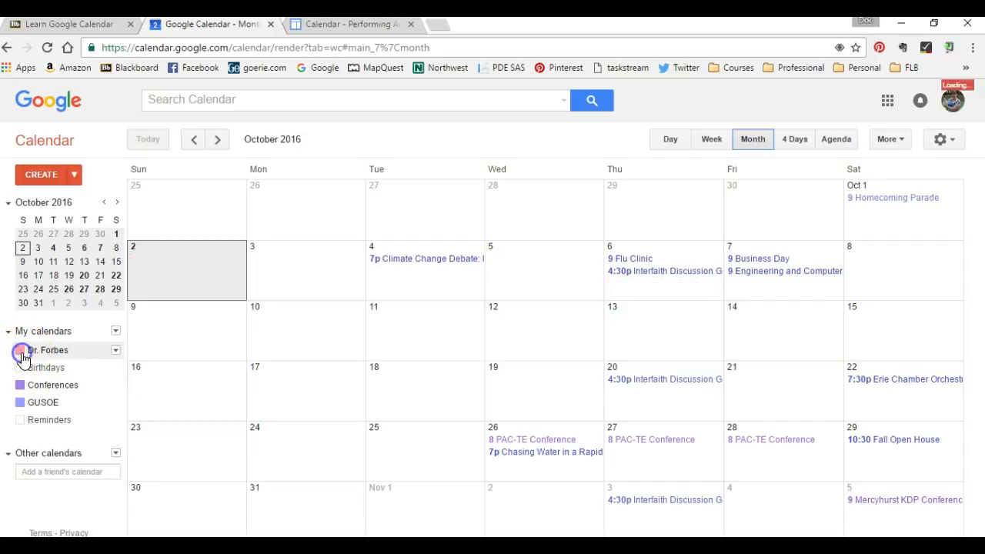
left_click(20, 405)
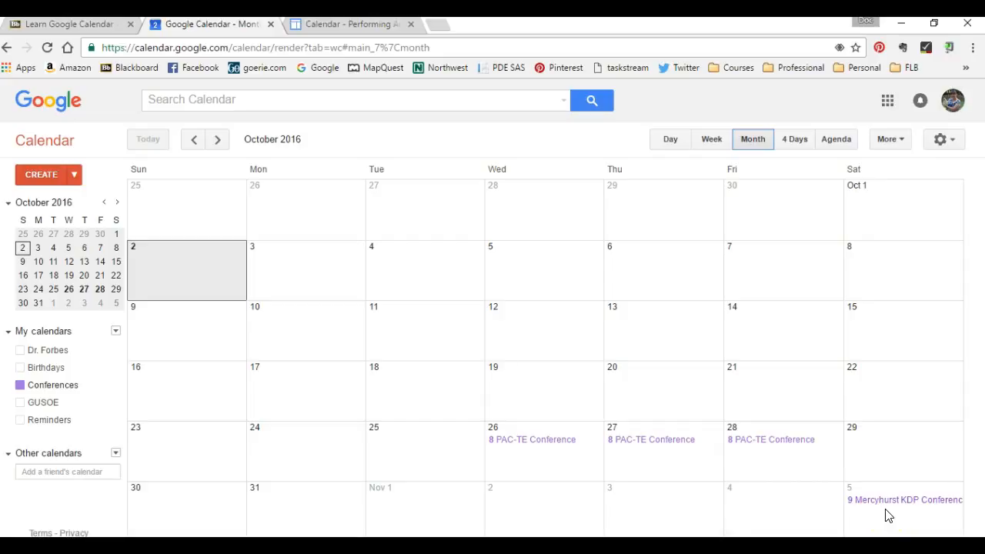
Advance to November, turn the Dr. Forbes and GUSOE calendars back on, and return to October
left_click(217, 143)
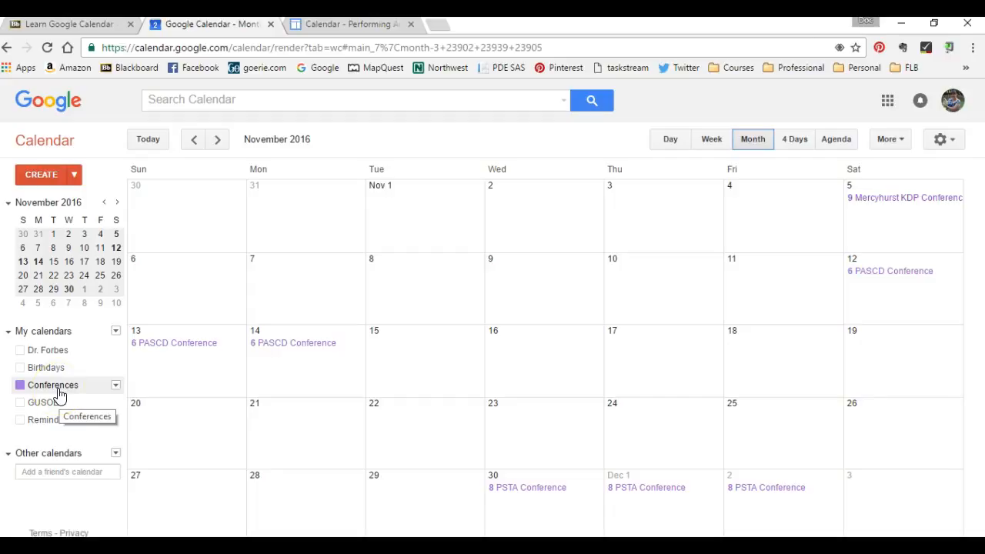
left_click(23, 352)
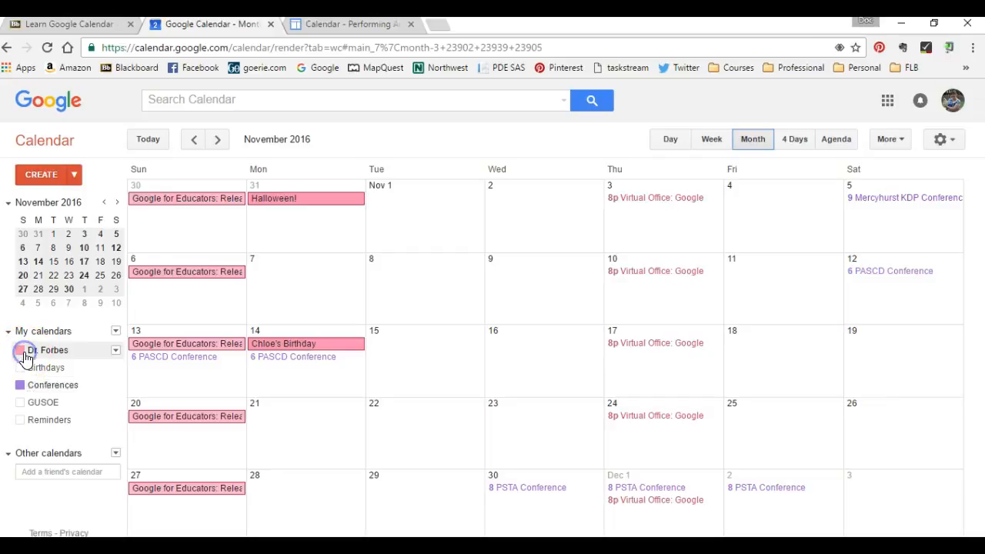
left_click(21, 401)
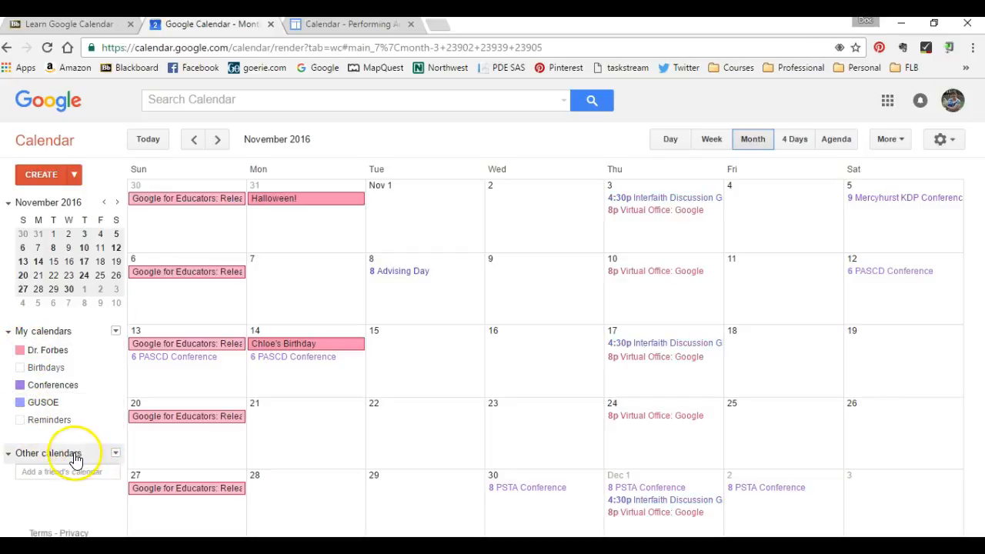
left_click(194, 139)
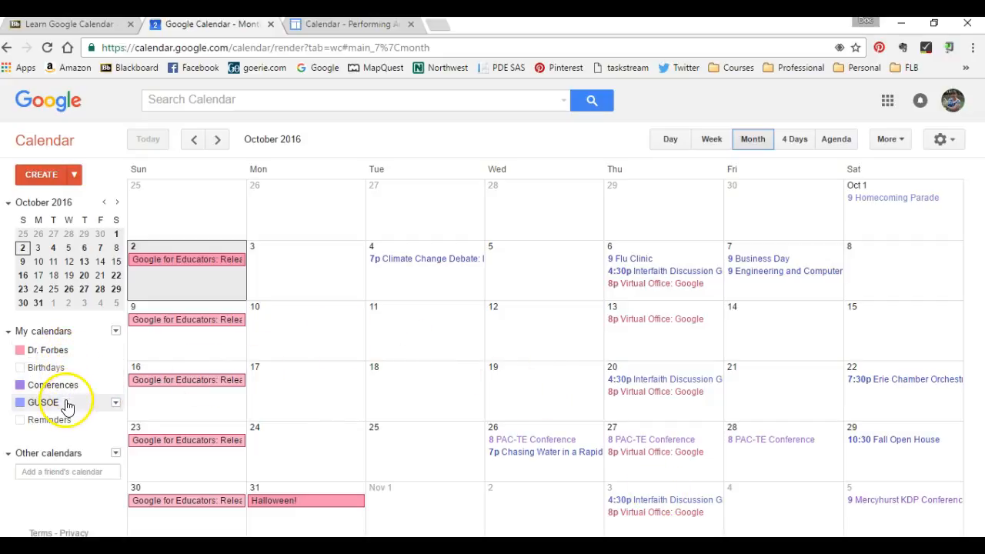
Copy the calendar owner's e-mail address from the Performing Arts Center calendar page in the other tab
key("ctrl+Tab")
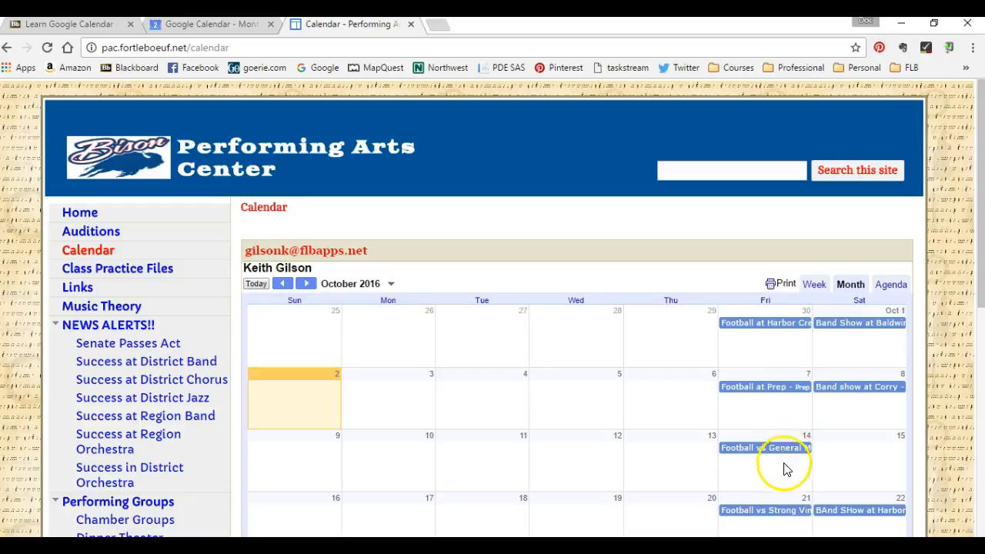
left_click_drag(372, 252, 233, 257)
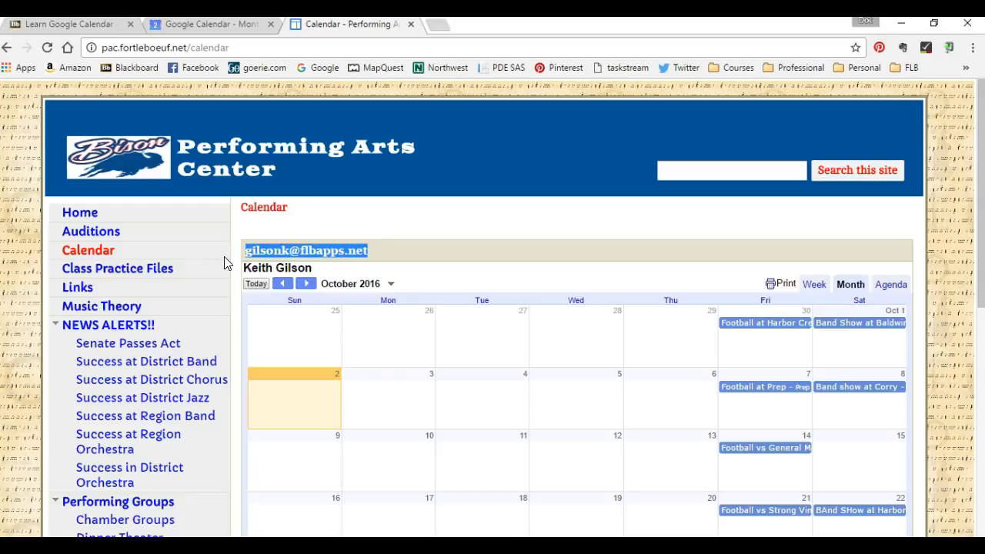
left_click(170, 26)
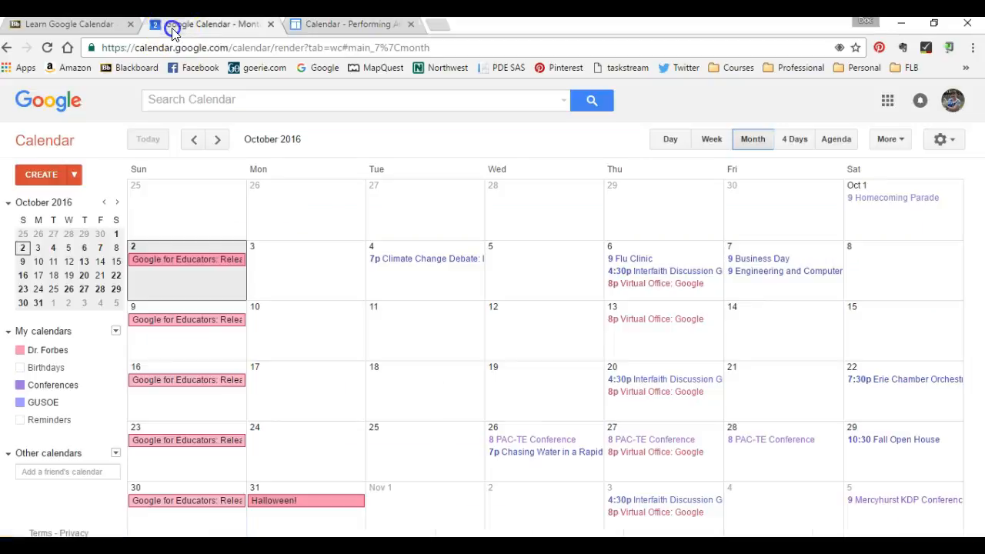
Add a friend's calendar by pasting the copied e-mail address under Other calendars
left_click(55, 472)
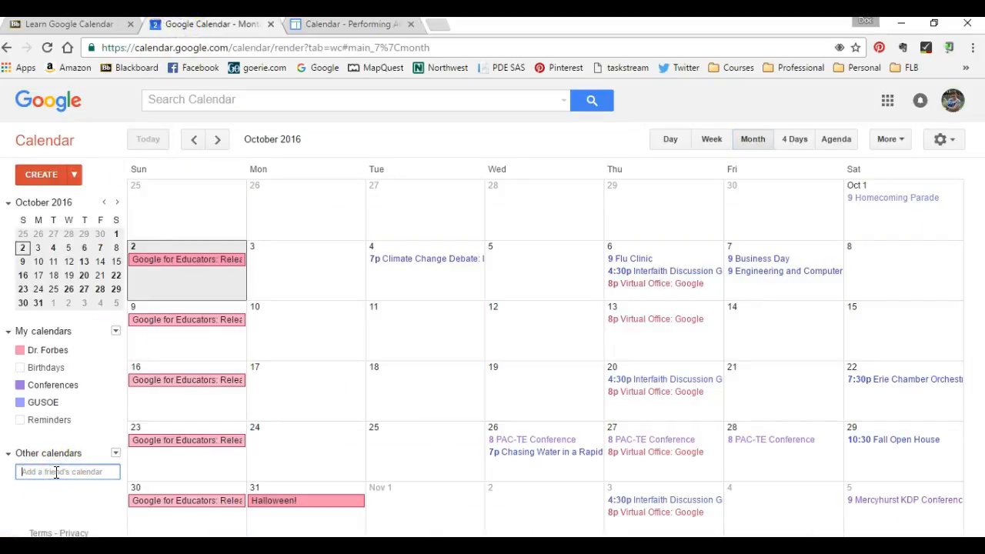
key("ctrl+v")
key("Return")
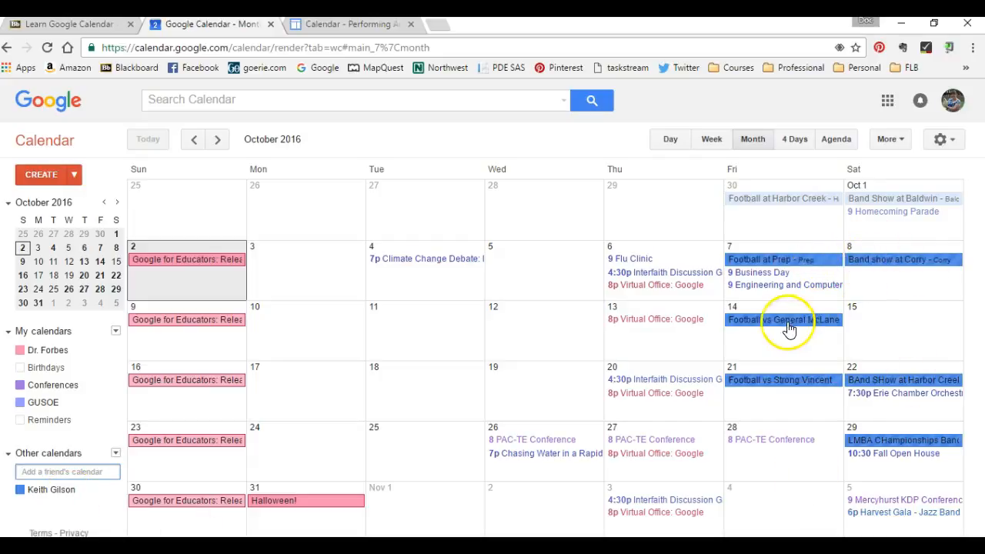
Rename the added friend's calendar to "Chloe's Band Schedule" in its calendar settings and save
left_click(889, 460)
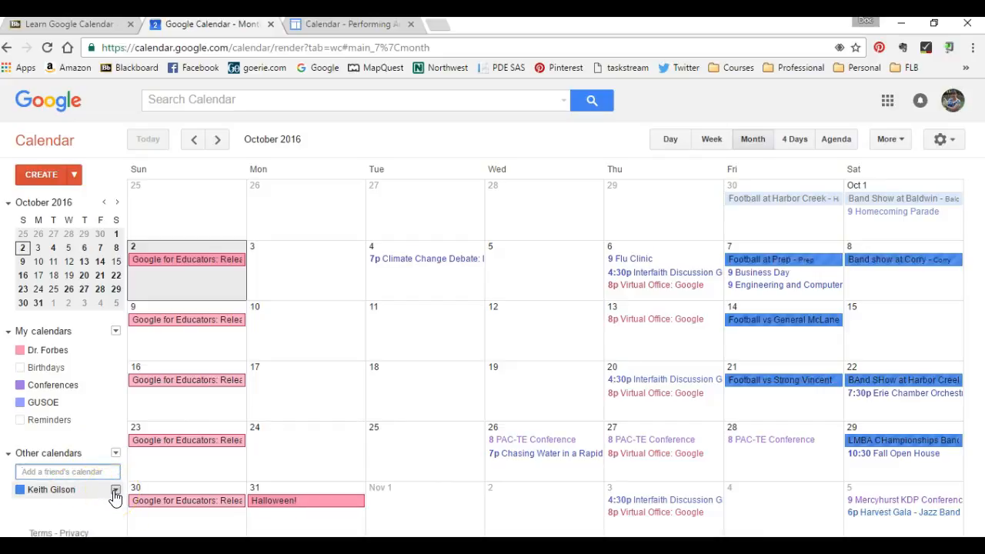
left_click(191, 333)
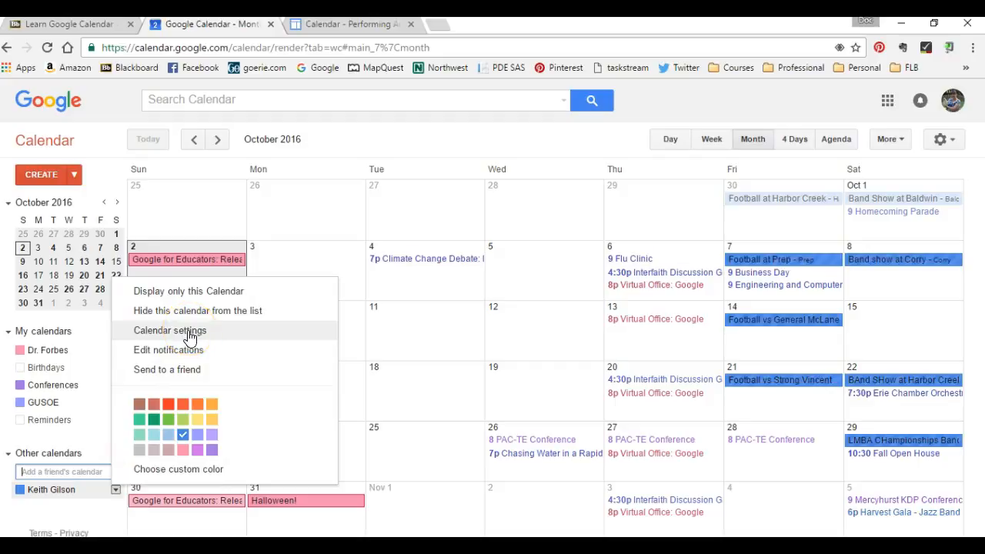
left_click(191, 335)
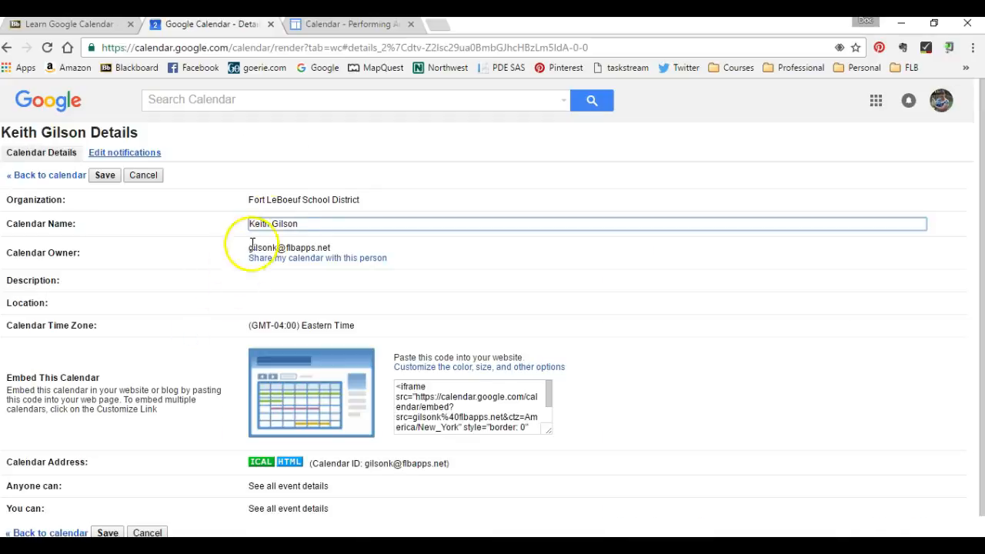
left_click_drag(310, 223, 237, 240)
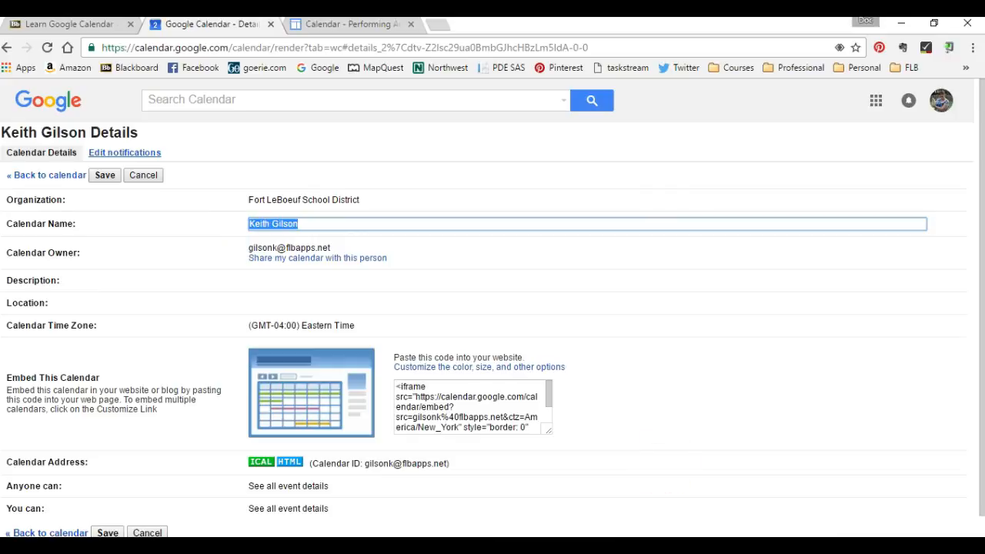
type("Chloe's Band Schedule")
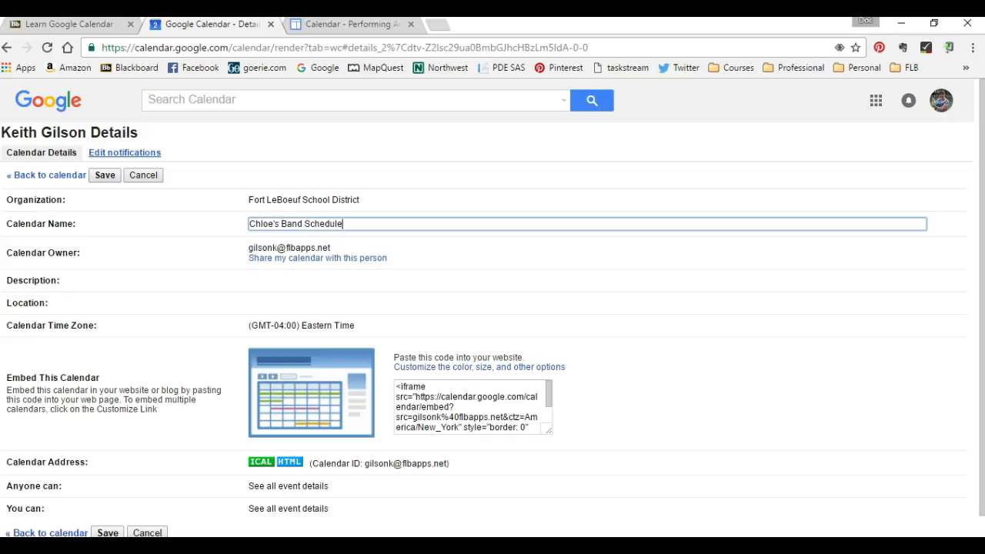
left_click(102, 176)
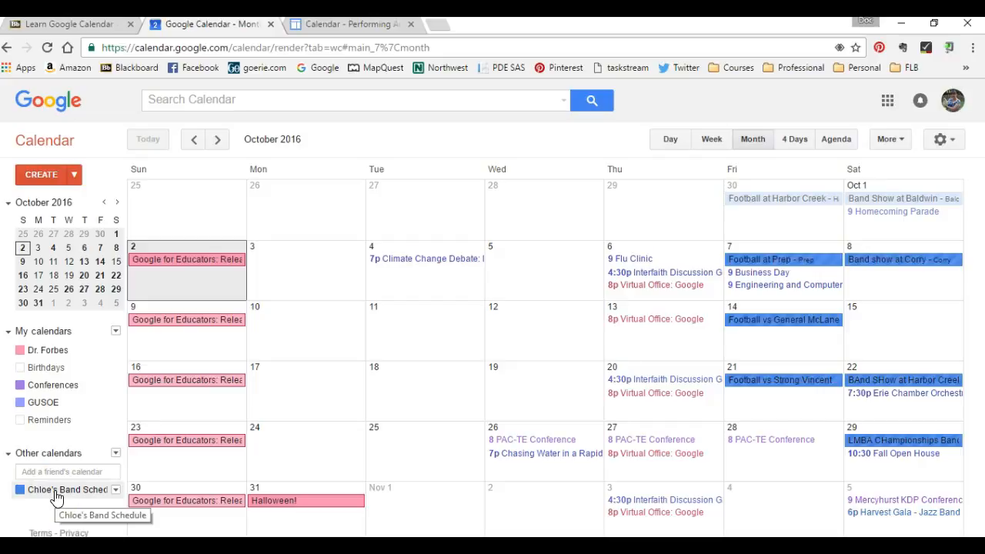
Start a new calendar named G4E with the description "Sample"
left_click(116, 331)
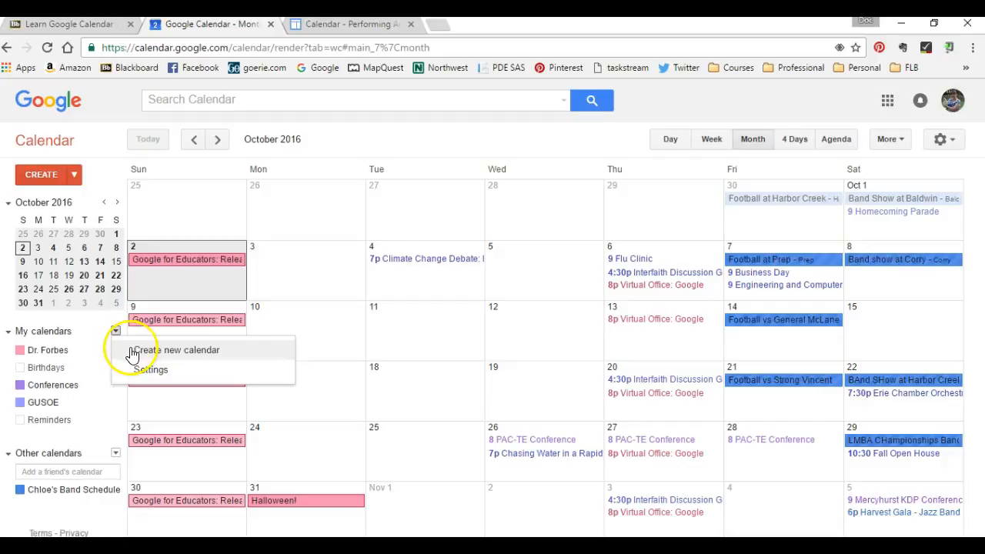
left_click(132, 350)
left_click(285, 198)
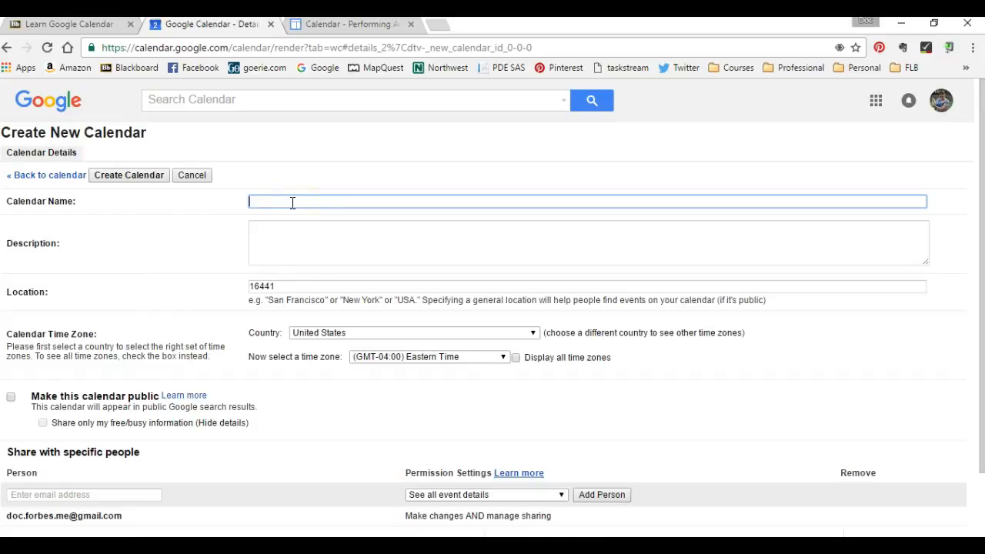
type("G4E")
key("Tab")
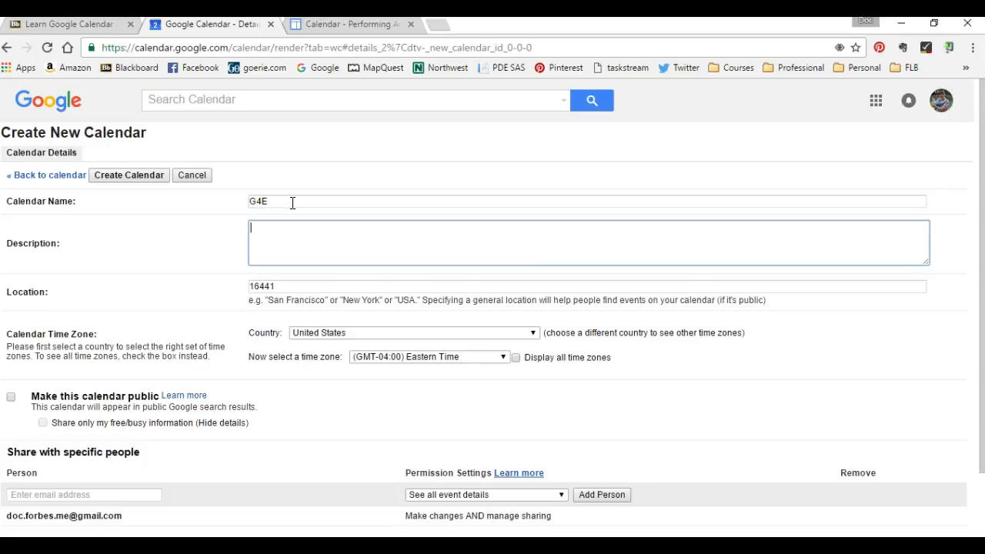
type("Sample")
Set the new calendar's location to 16509 and create the calendar
double_click(261, 288)
type("16")
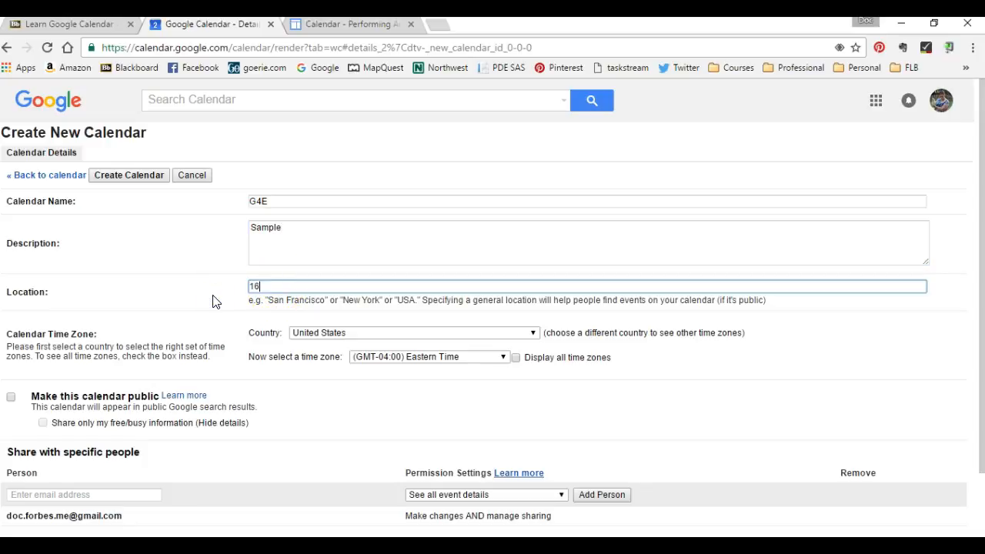
type("509")
scroll(299, 432, "down", 1)
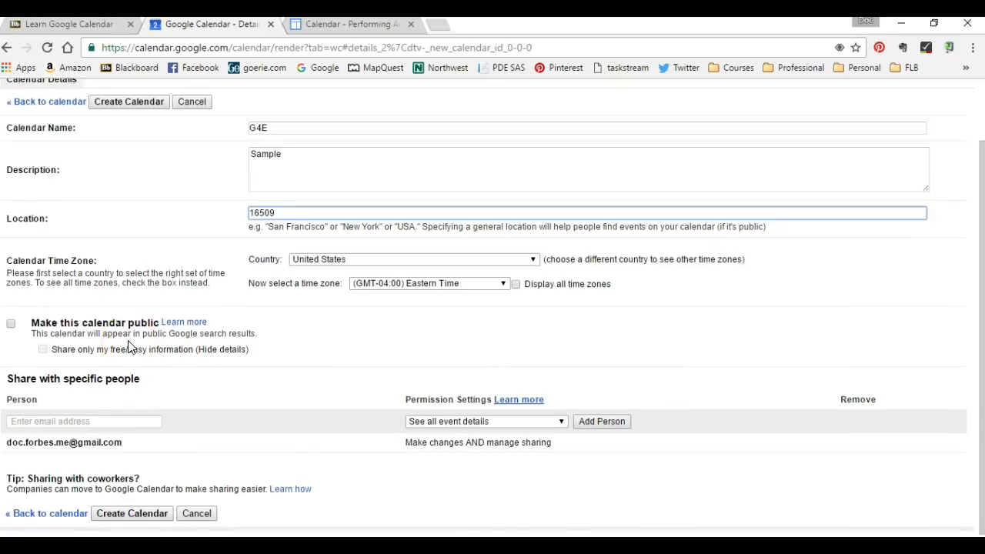
scroll(128, 348, "down", 1)
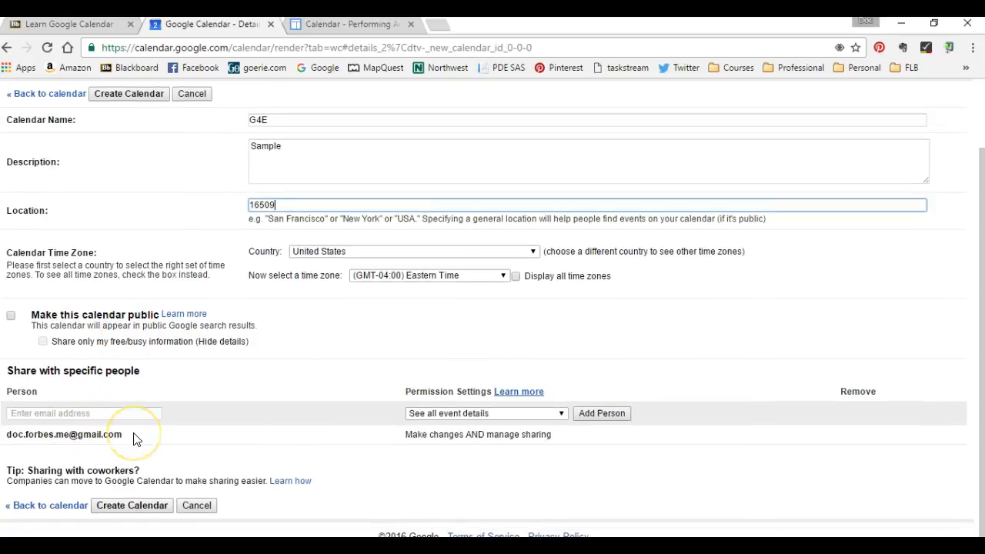
left_click(132, 506)
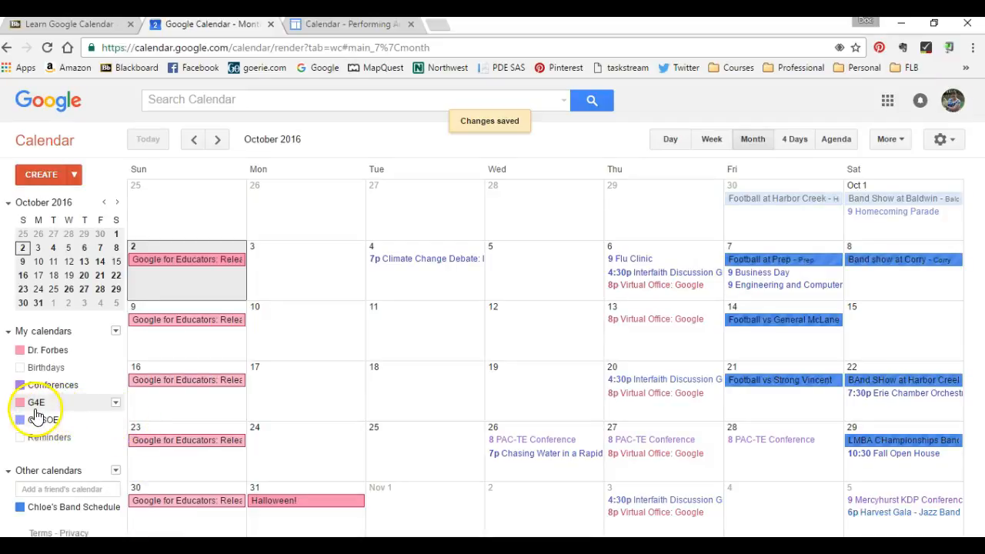
Change the G4E calendar's color to orange
left_click(115, 405)
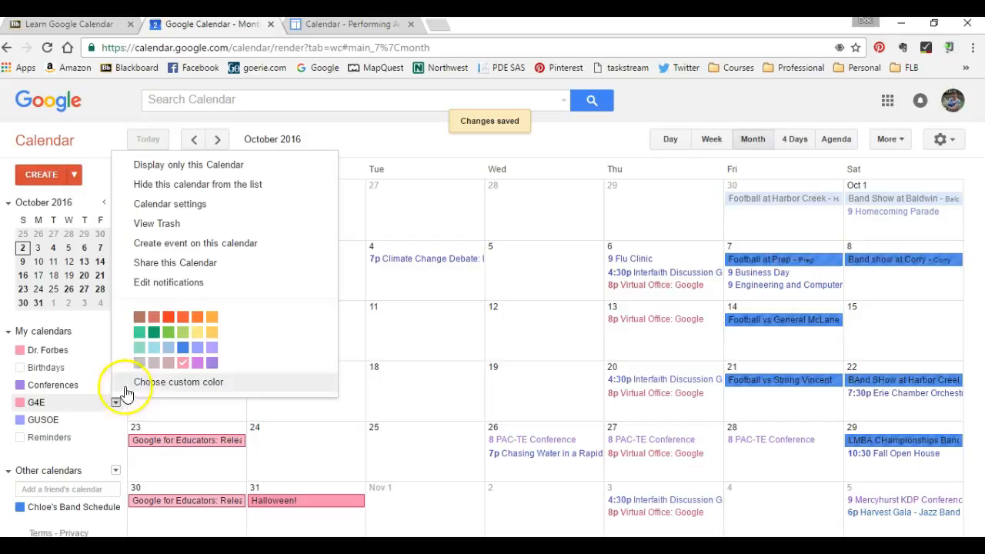
left_click(169, 318)
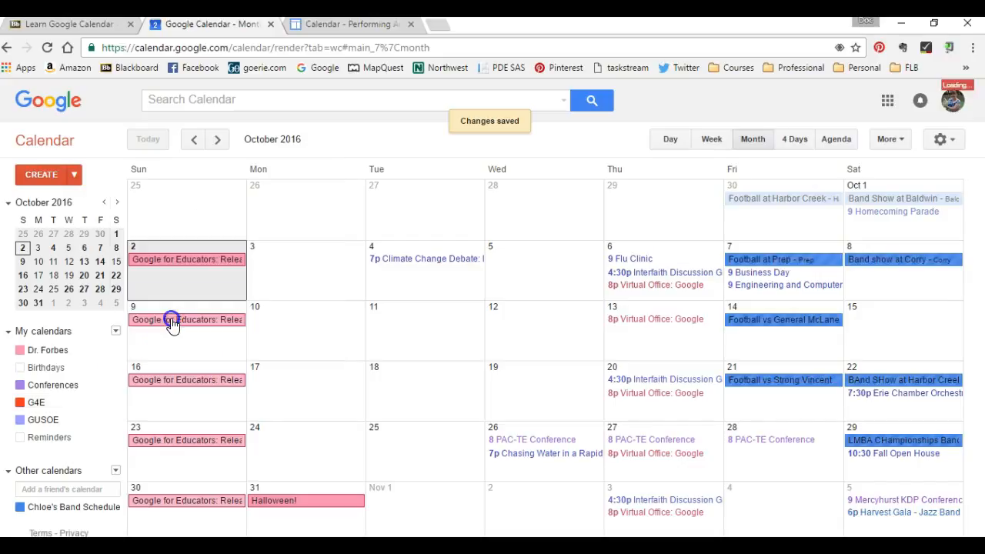
left_click(115, 404)
left_click(198, 325)
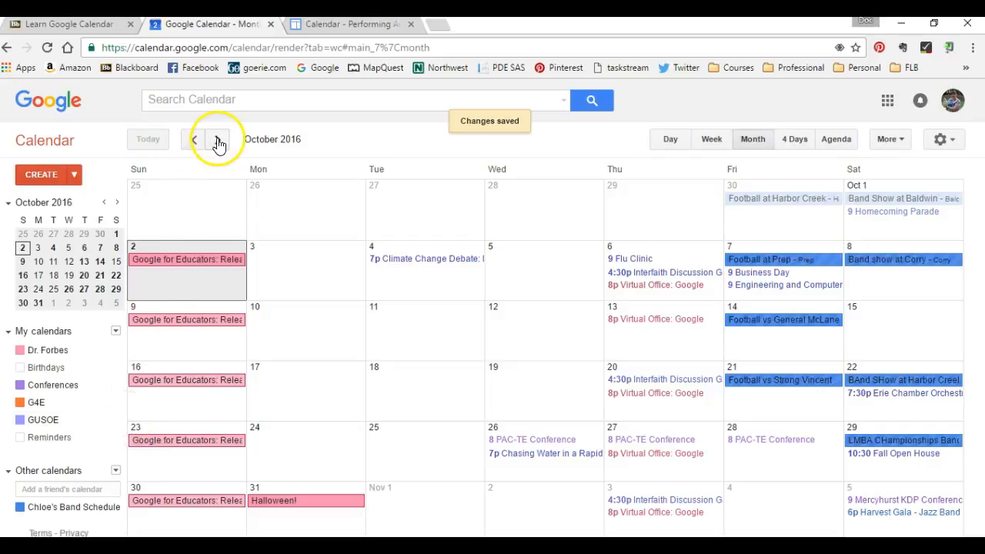
Go to November 2016 and start a "Black Friday Shopping" event on Friday the 25th in the G4E calendar
left_click(217, 142)
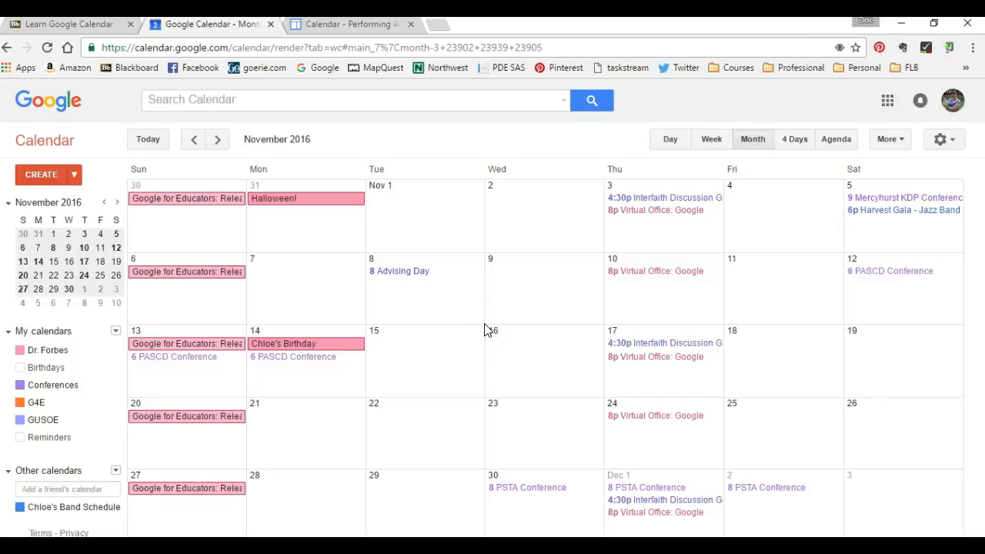
left_click(765, 423)
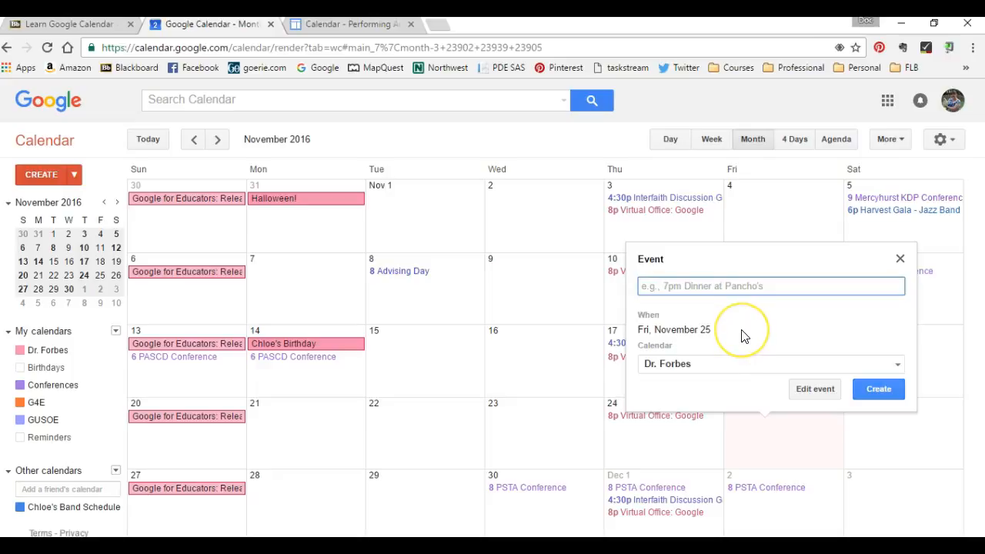
type("Black Friday Shopping")
left_click(725, 363)
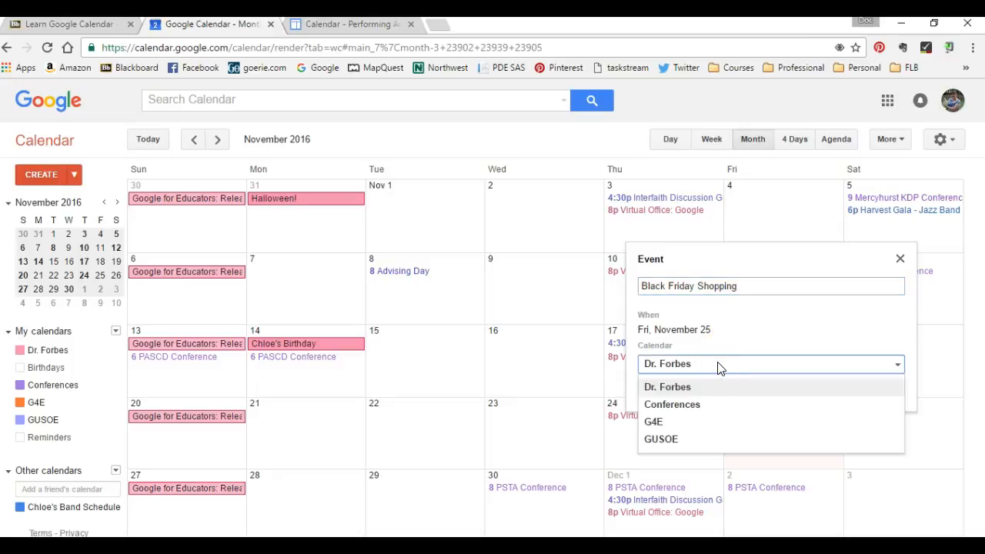
left_click(677, 425)
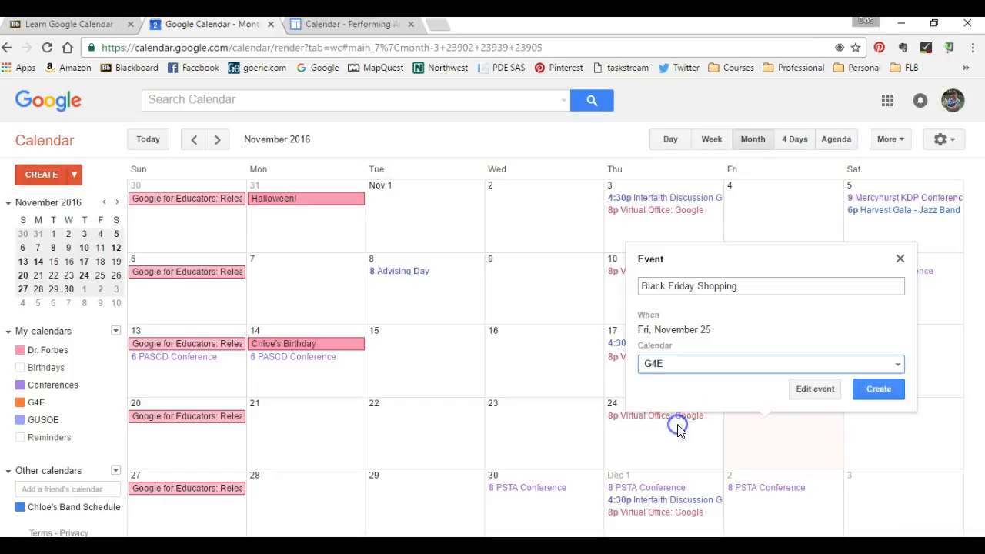
Open the event's full details and set its location to Millcreek Mall Complex
left_click(808, 388)
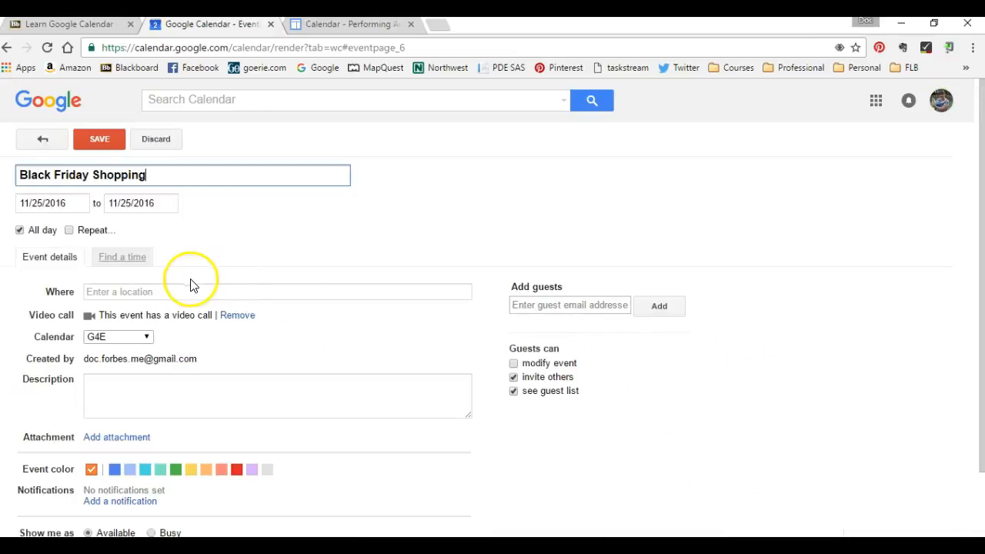
left_click(102, 292)
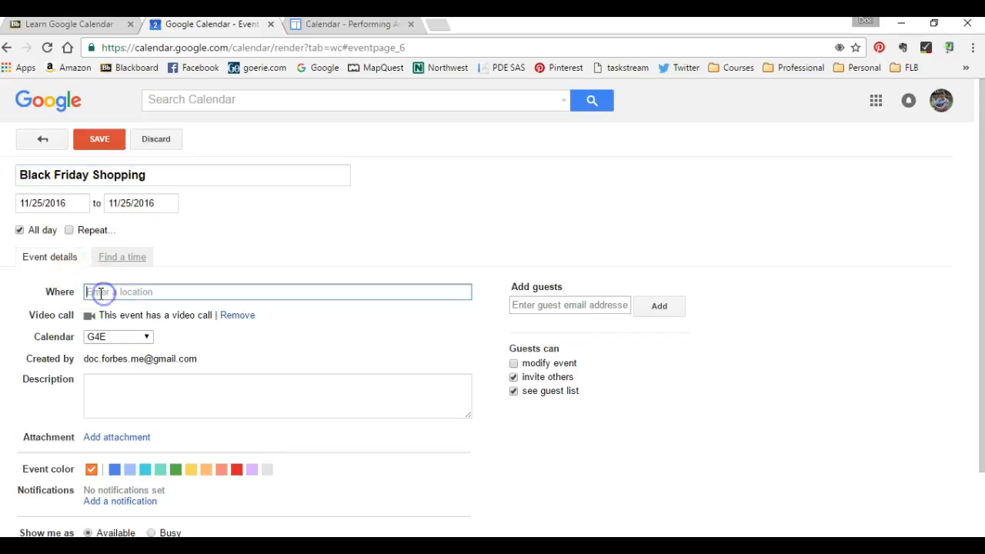
type("Millcr")
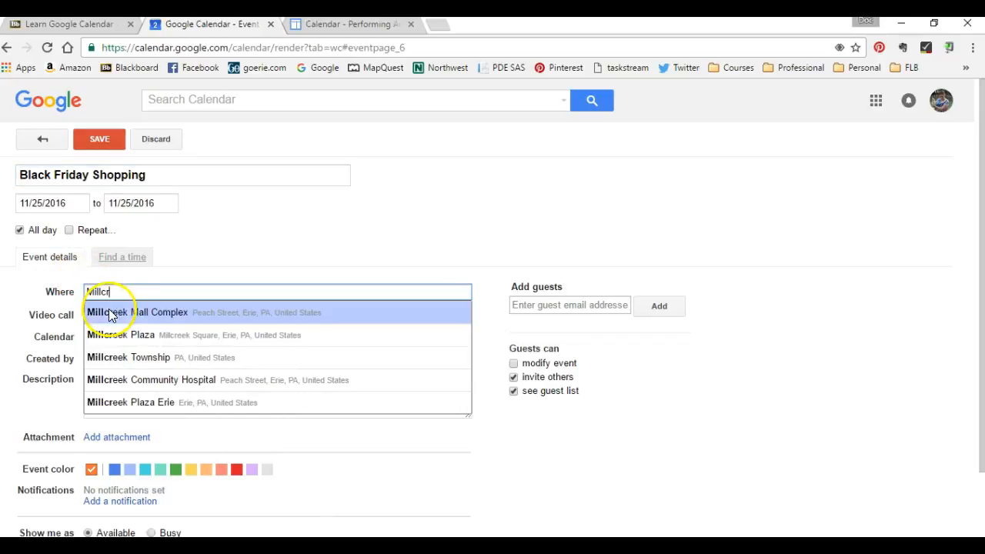
left_click(121, 313)
Describe the event as "Everyone goes shopping" and save it
left_click(145, 402)
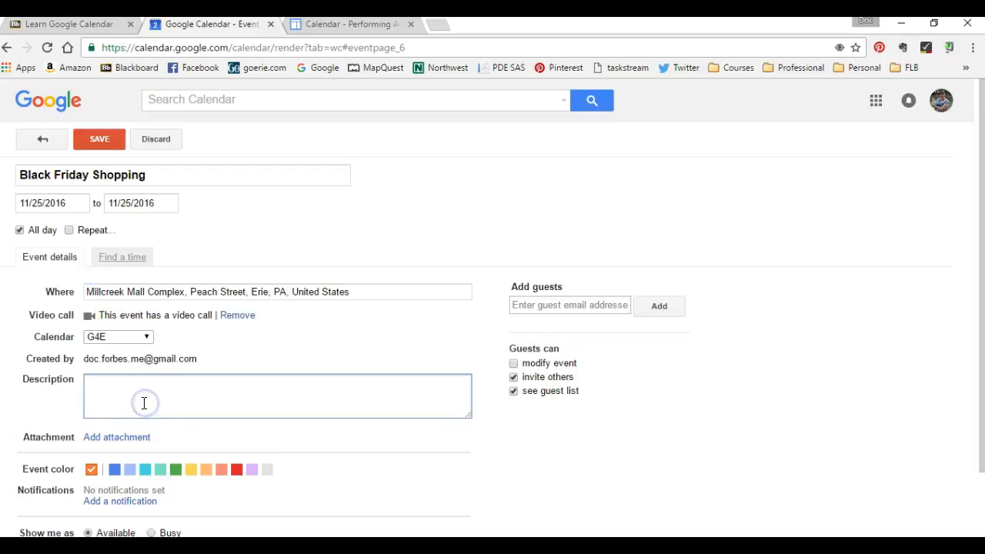
type("Everyone goes shopp")
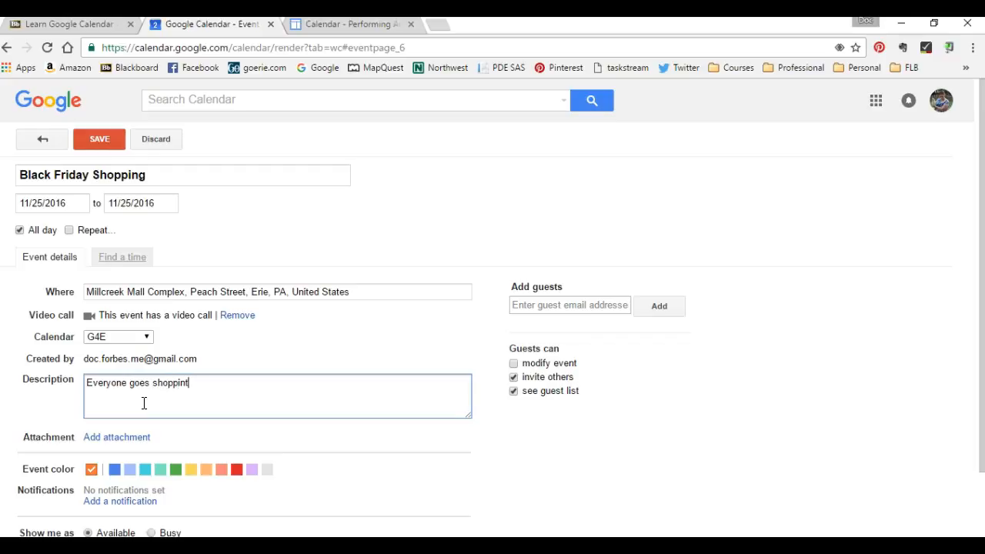
type("inG!")
key("BackSpace")
left_click(100, 141)
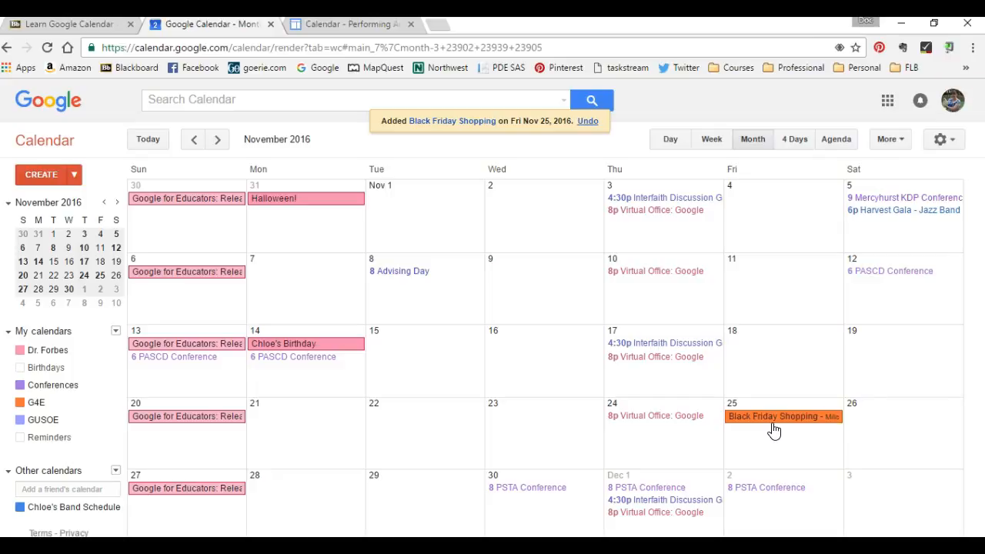
Start an event titled "Thanksgiving-no class-no office hours" on Thursday, November 24 in the G4E calendar
left_click(648, 441)
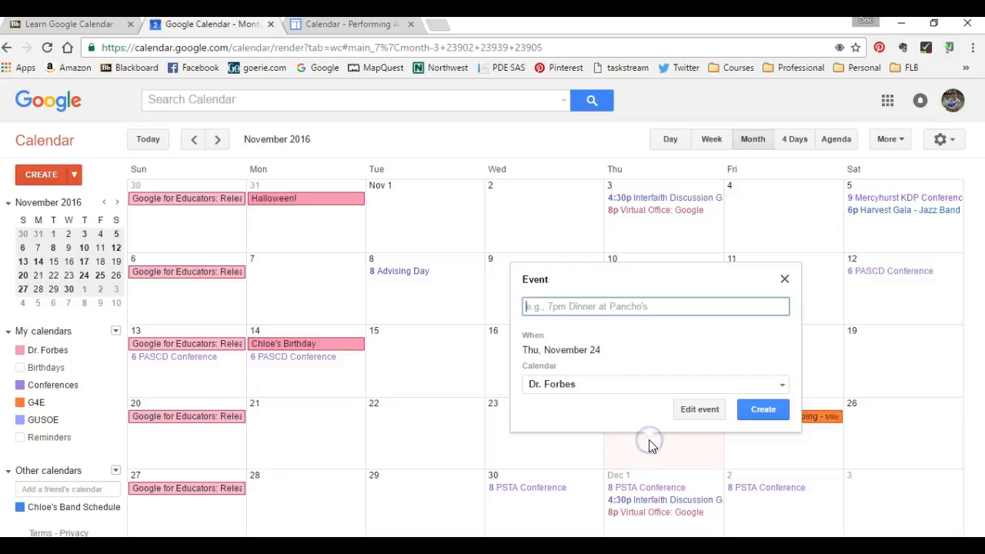
left_click(638, 308)
type("Thanksgvi")
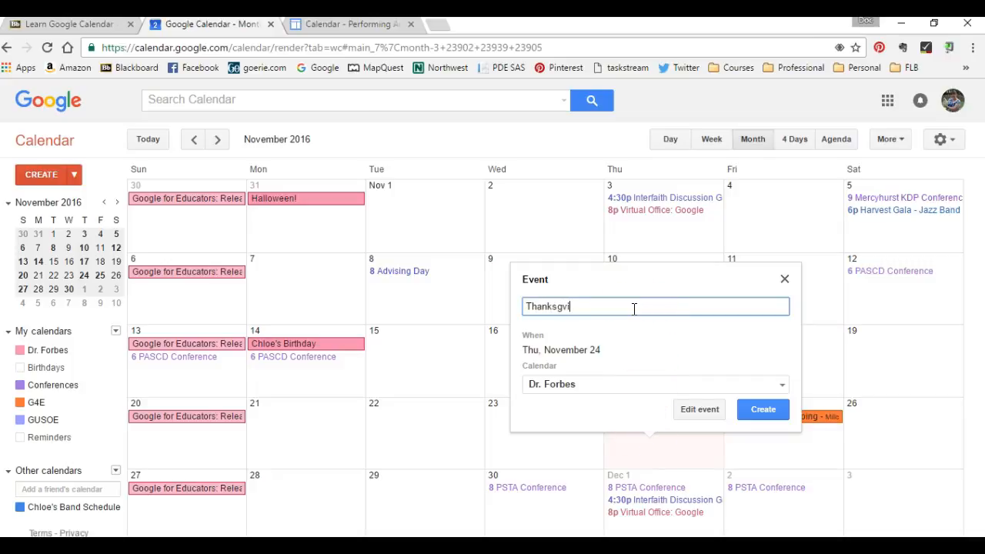
key("BackSpace")
key("BackSpace")
type("iving-no class-no office hours")
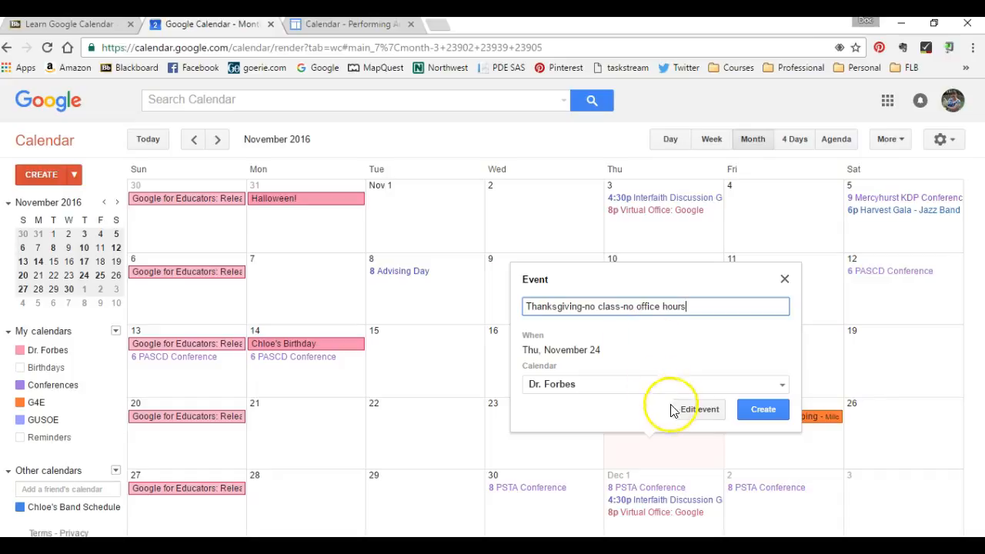
left_click(698, 384)
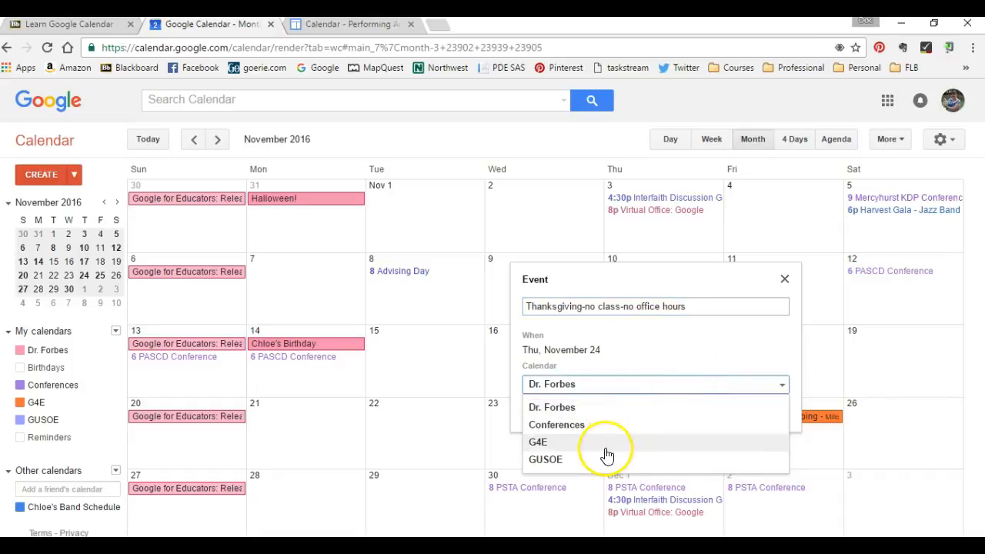
left_click(607, 451)
Open the full event details, describe it as "Due to Thanksgiving-no office hours today!" and save it
left_click(696, 413)
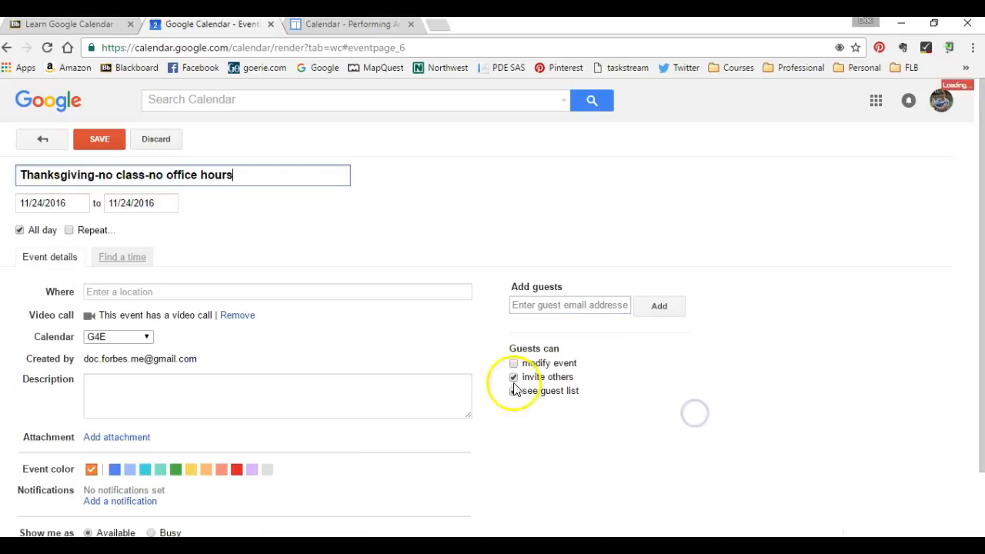
left_click(161, 399)
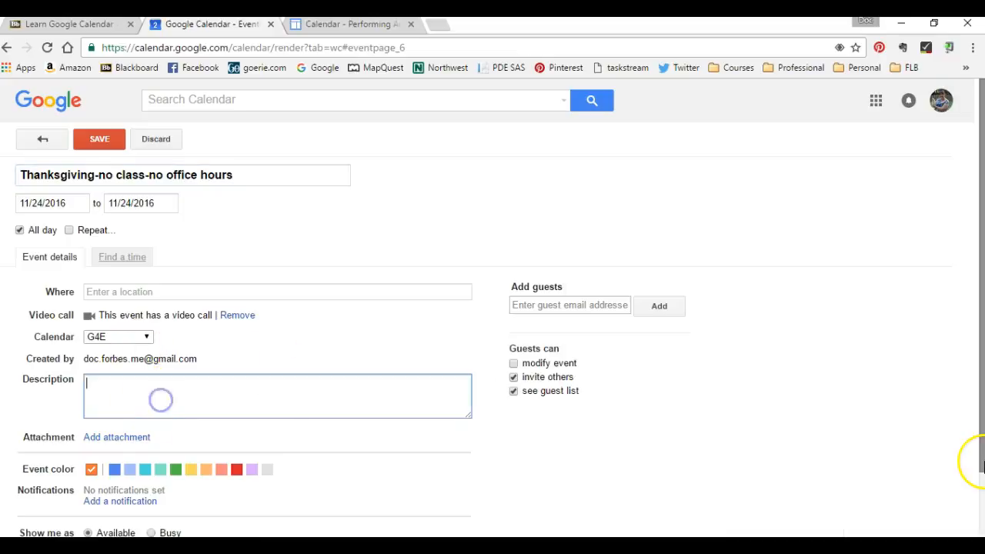
type("Due to Thanksgivin")
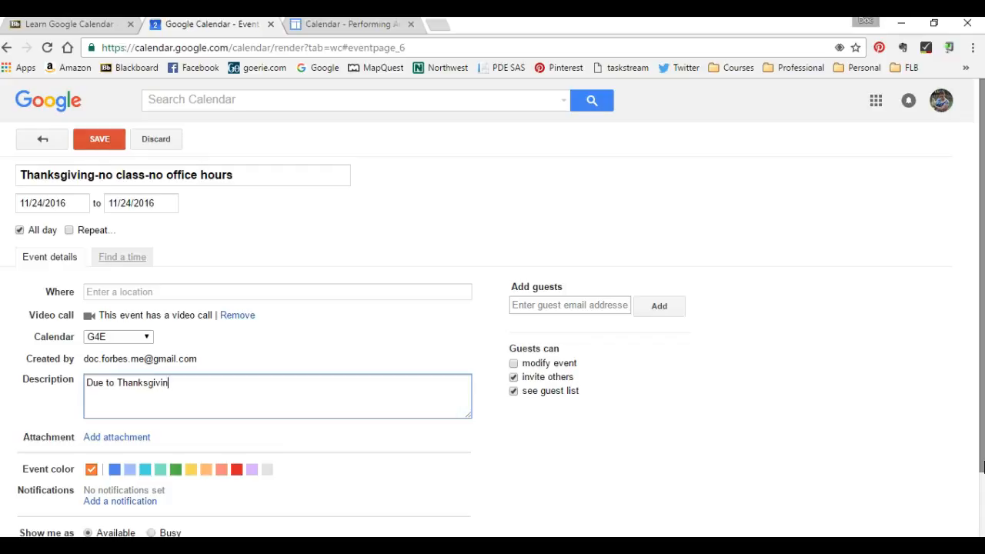
type("g-no office hours today!")
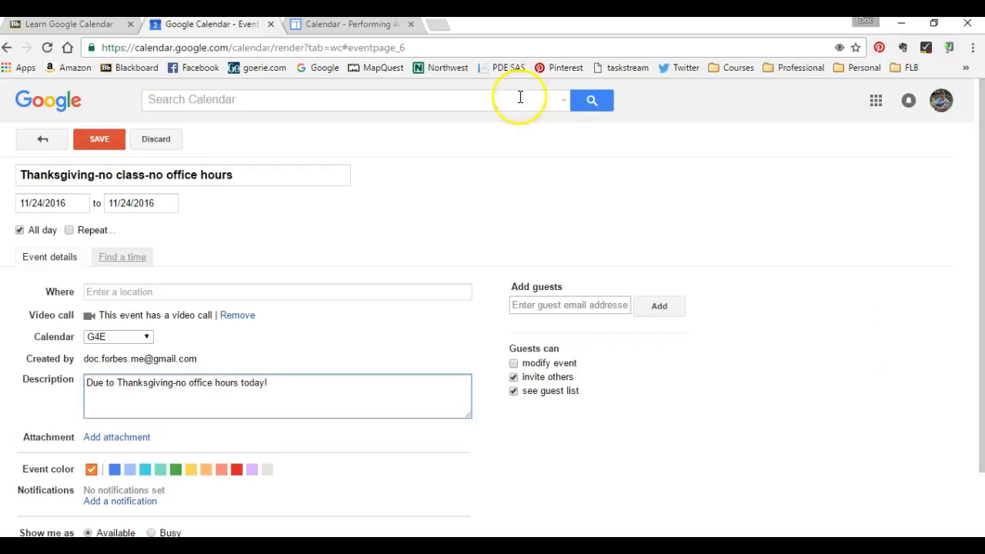
left_click(99, 141)
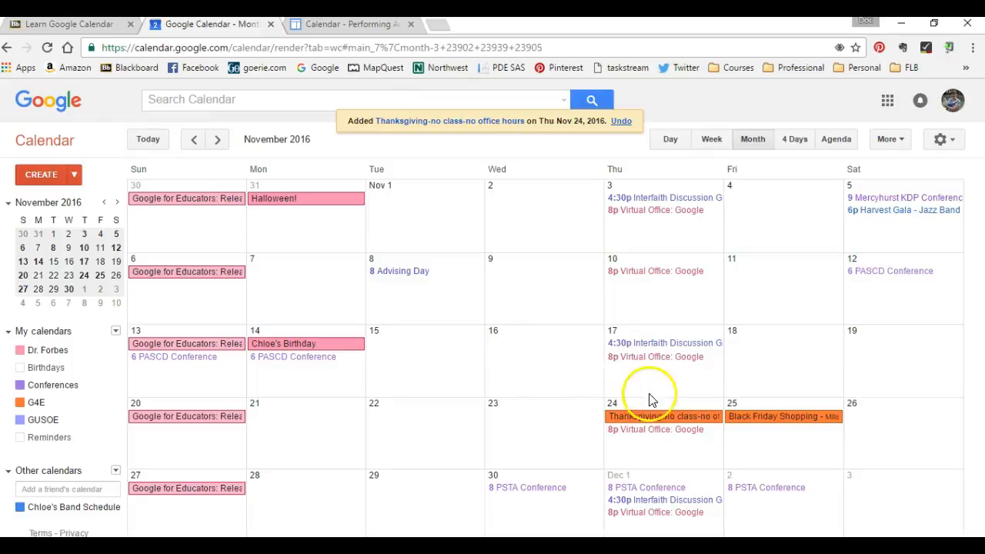
Start an "Erie Otters Game" event on Thursday, November 24 and try to assign it to the G4E calendar
left_click(645, 457)
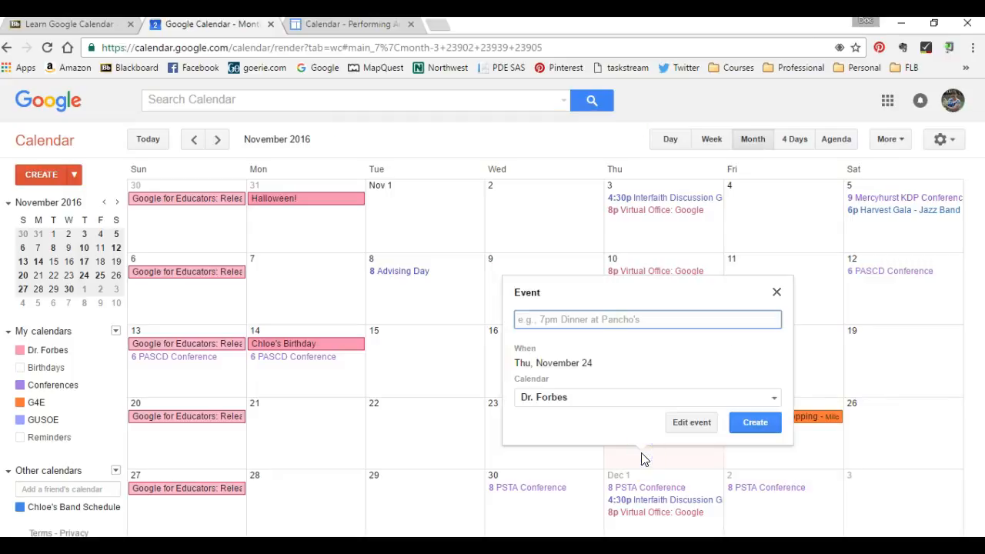
type("Er")
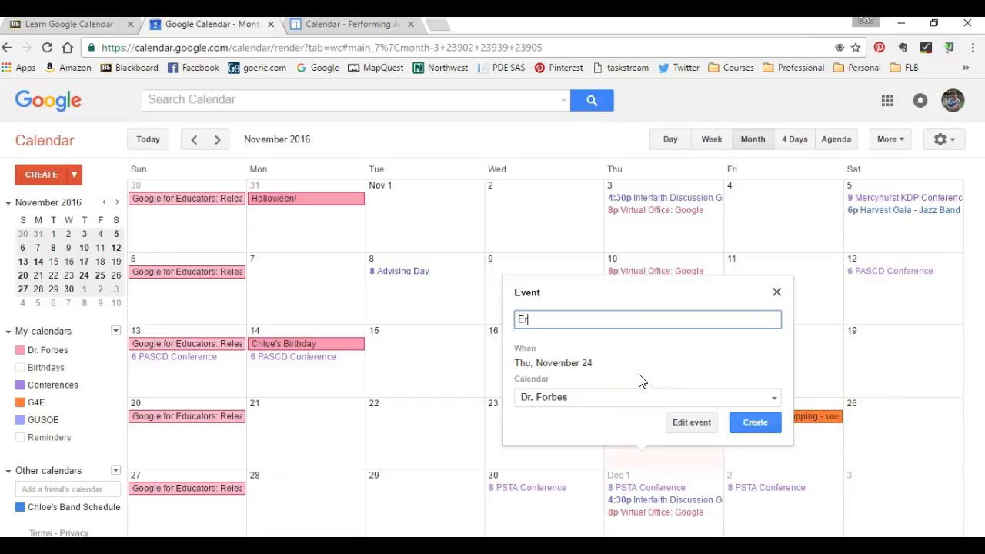
type("ie Otters Game")
left_click(638, 398)
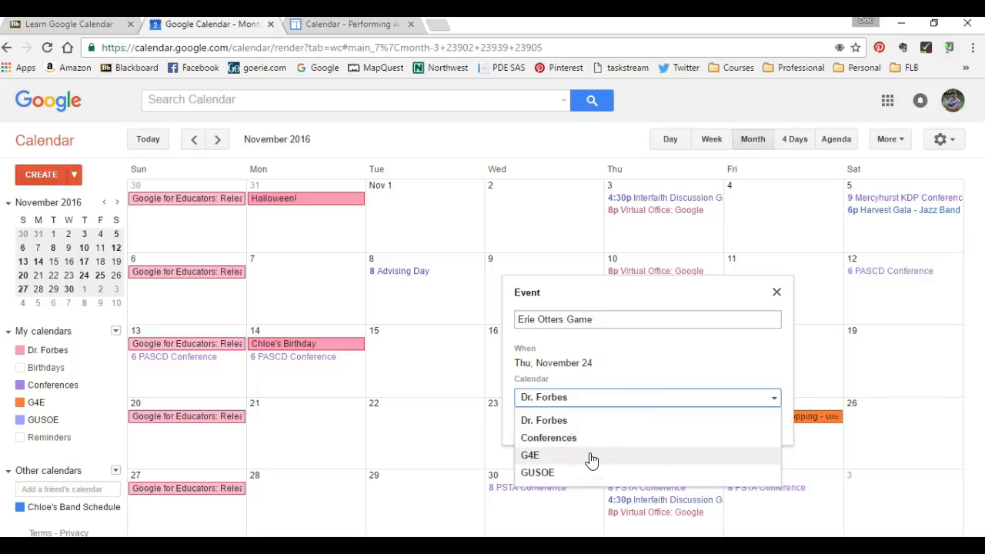
left_click(602, 428)
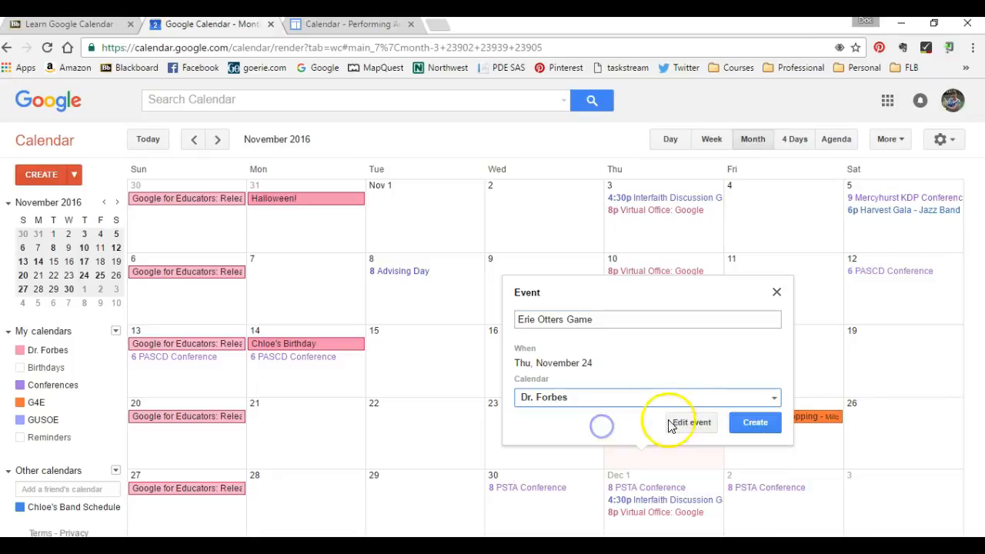
Open the full event details, set the location to Erie Insurance Arena and describe it as "Hockey game on Thanksgiving"
left_click(692, 426)
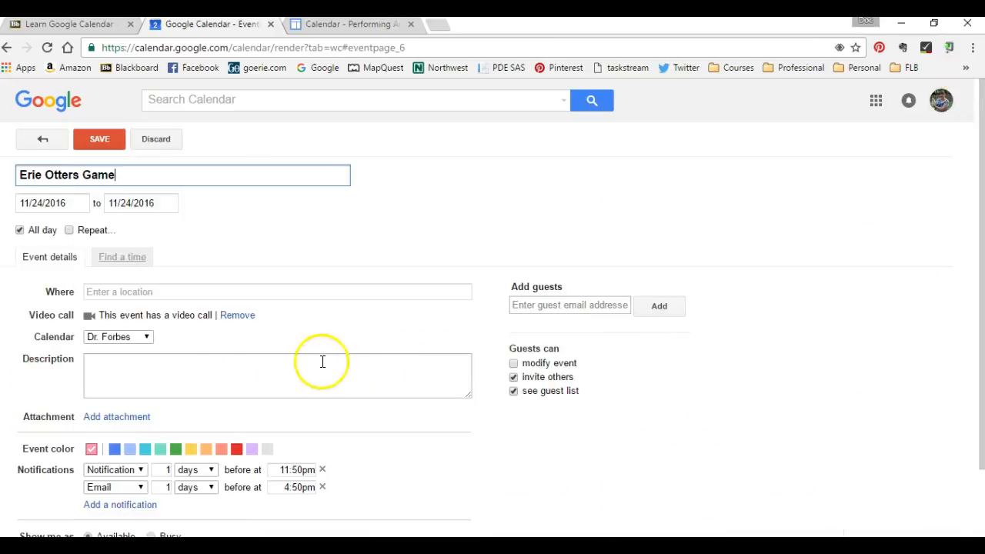
left_click(131, 293)
left_click(982, 504)
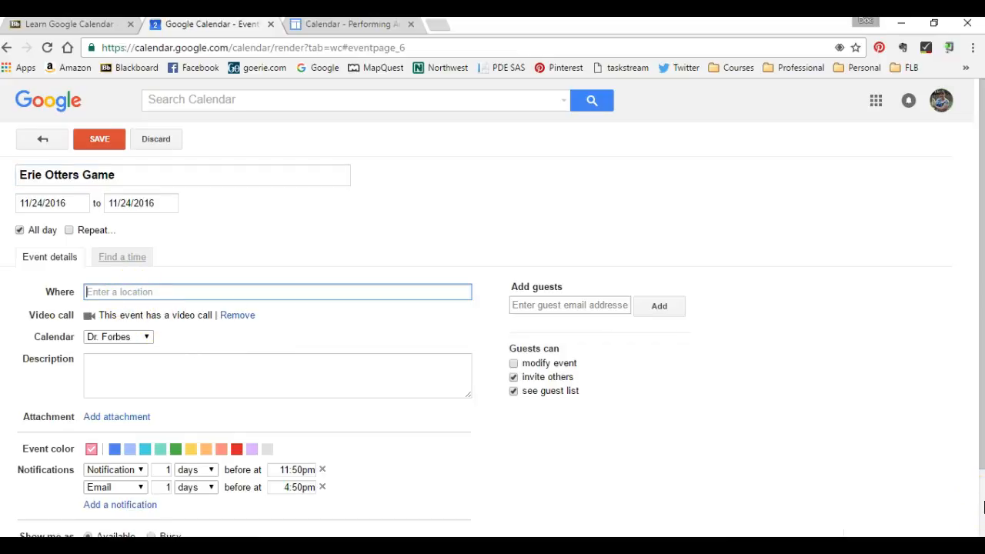
type("UP")
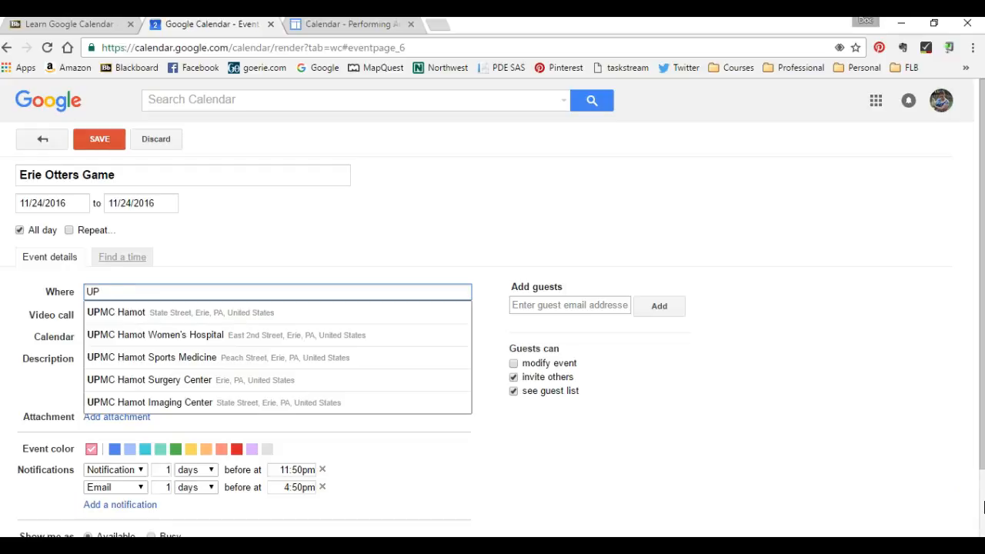
key("BackSpace")
type("E")
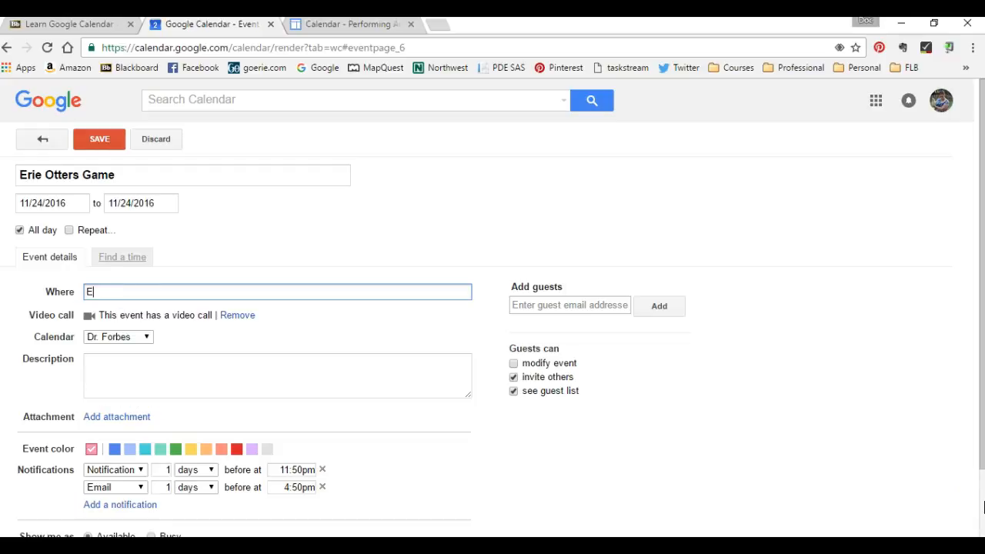
type("rie I")
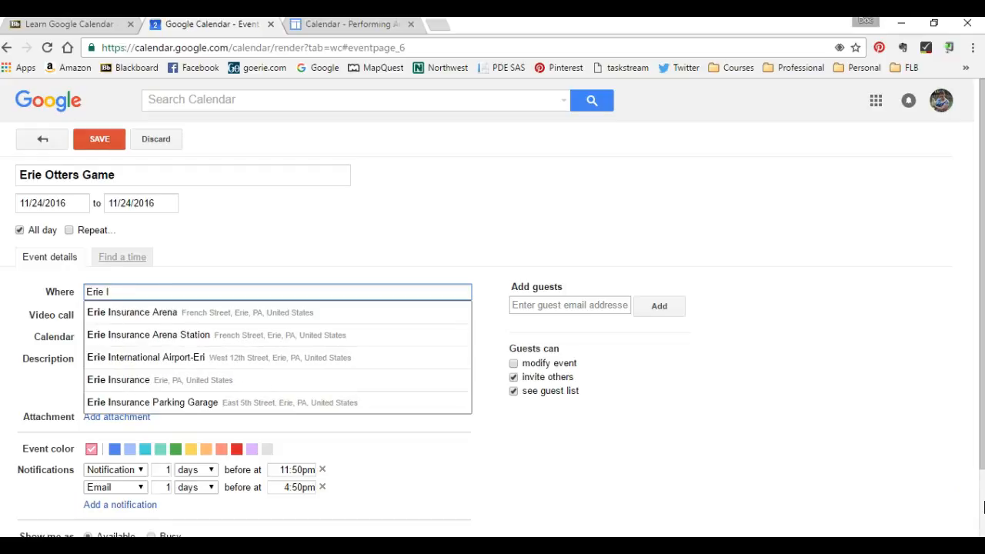
left_click(289, 312)
left_click(123, 378)
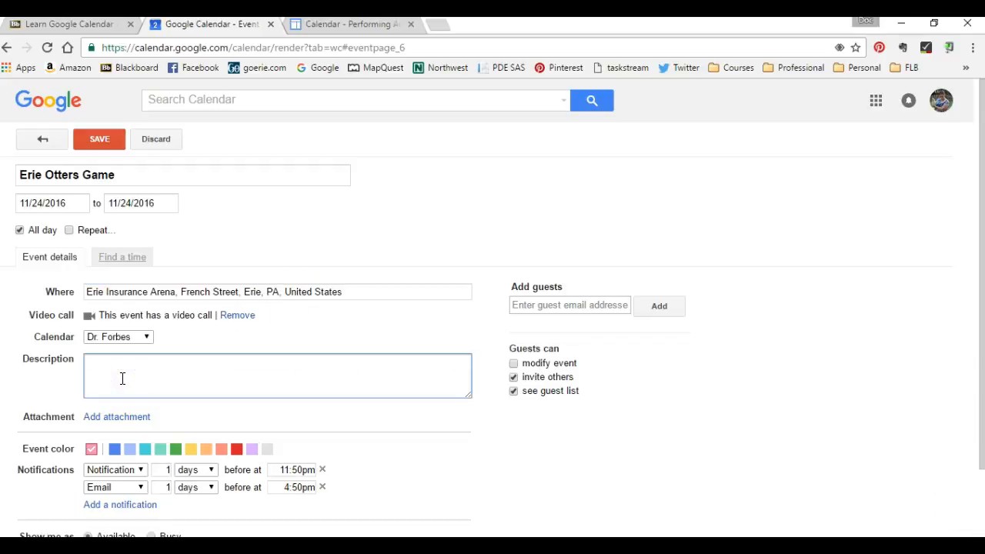
type("Hockey game on Thanksgiving")
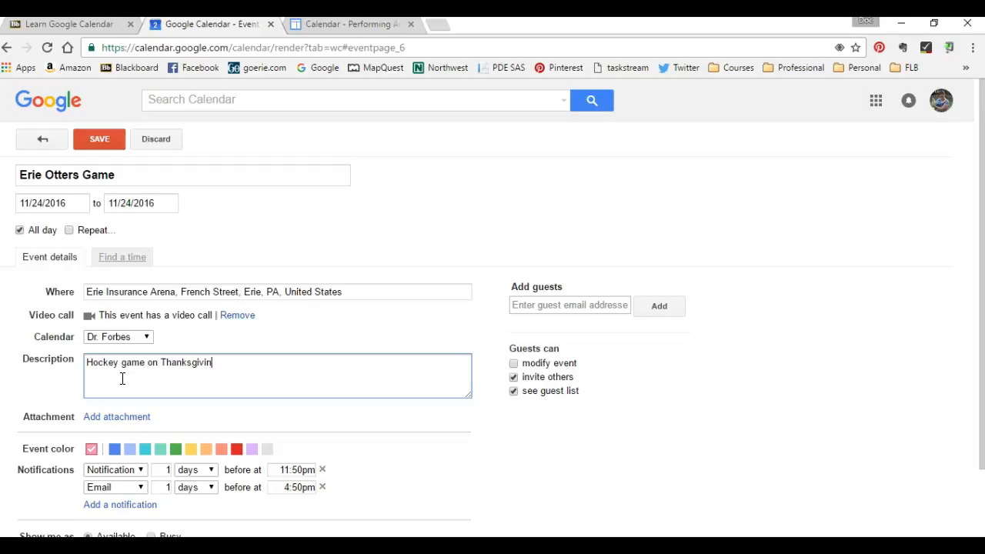
Turn off all-day for the Erie Otters Game, set it from 7:00pm to 10:00pm, and save the event
left_click(39, 231)
left_click(121, 203)
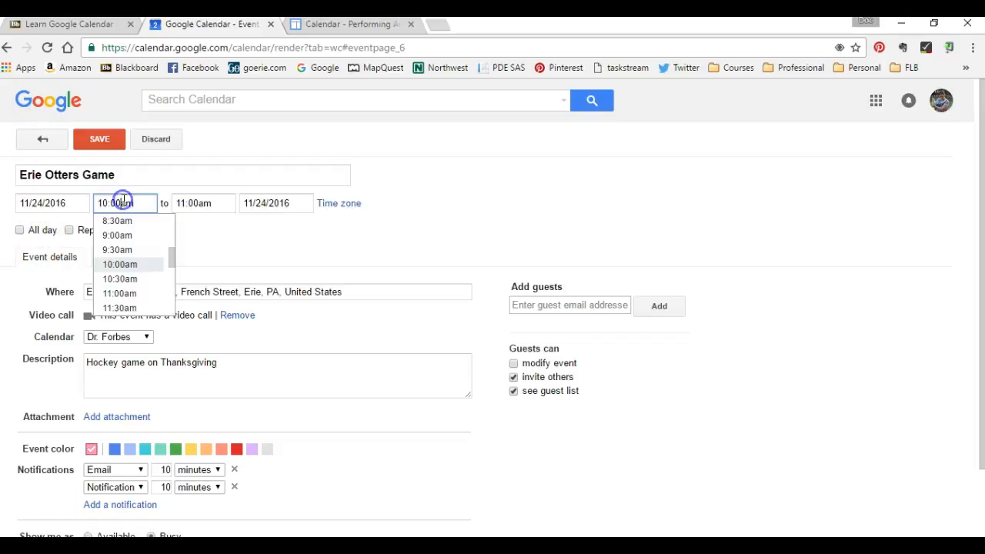
scroll(137, 265, "down", 2)
scroll(137, 266, "down", 4)
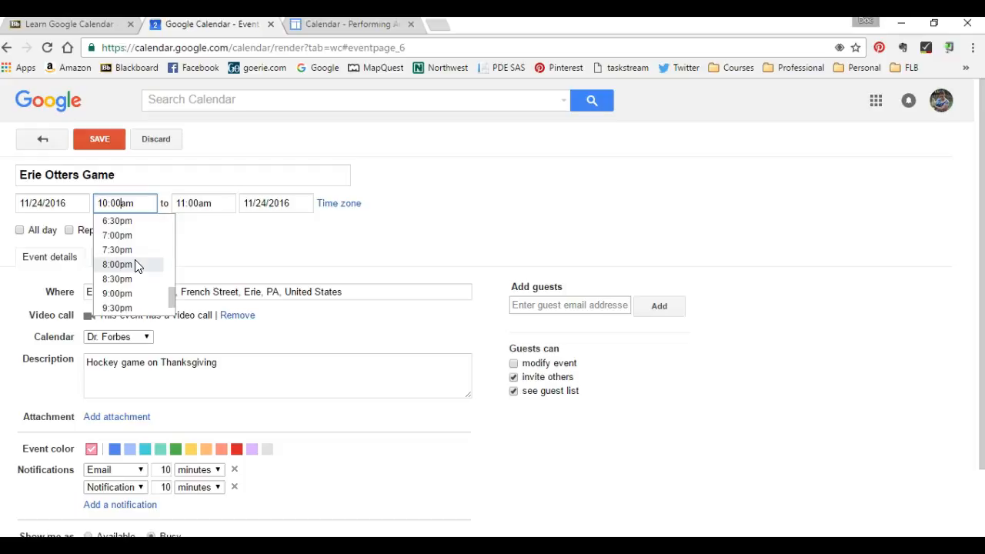
left_click(140, 238)
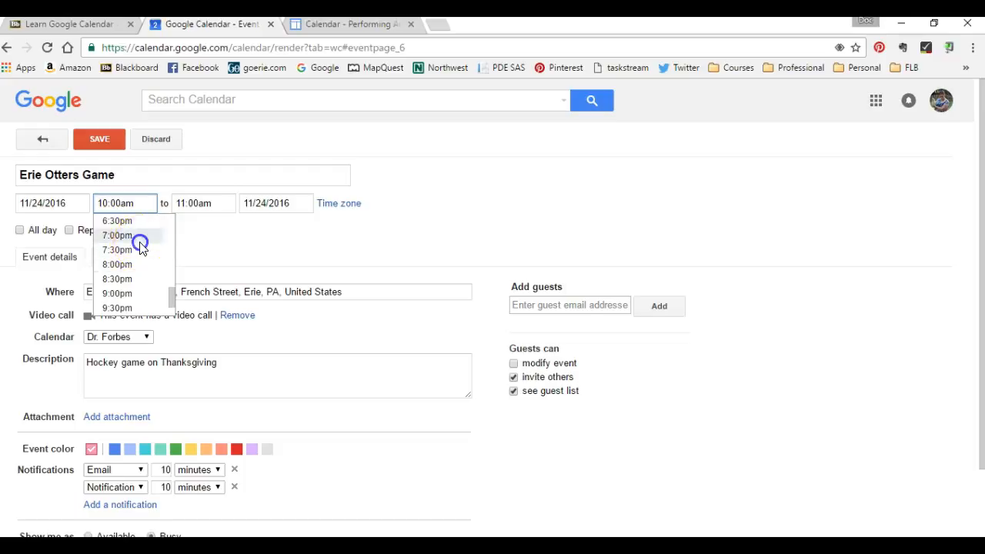
left_click(197, 204)
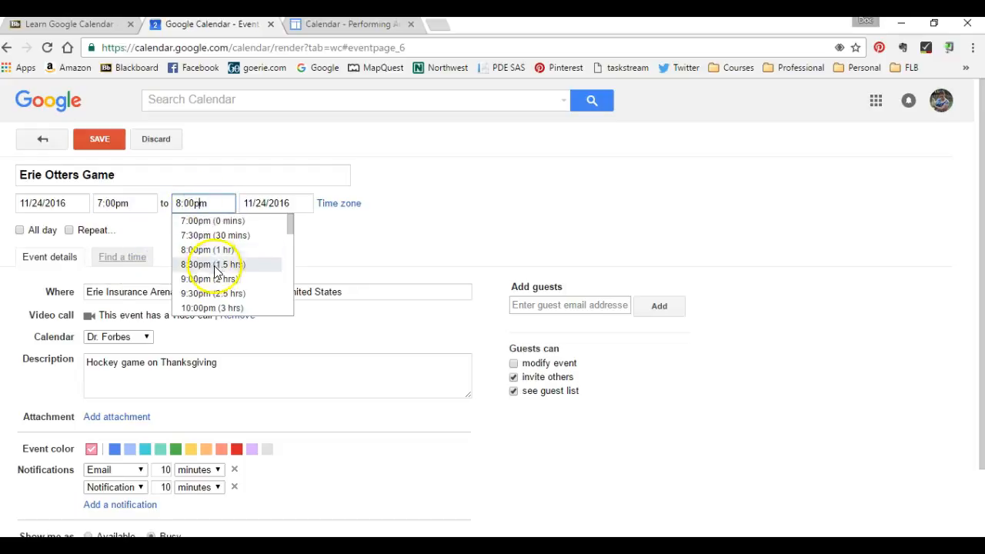
left_click(218, 309)
left_click(100, 138)
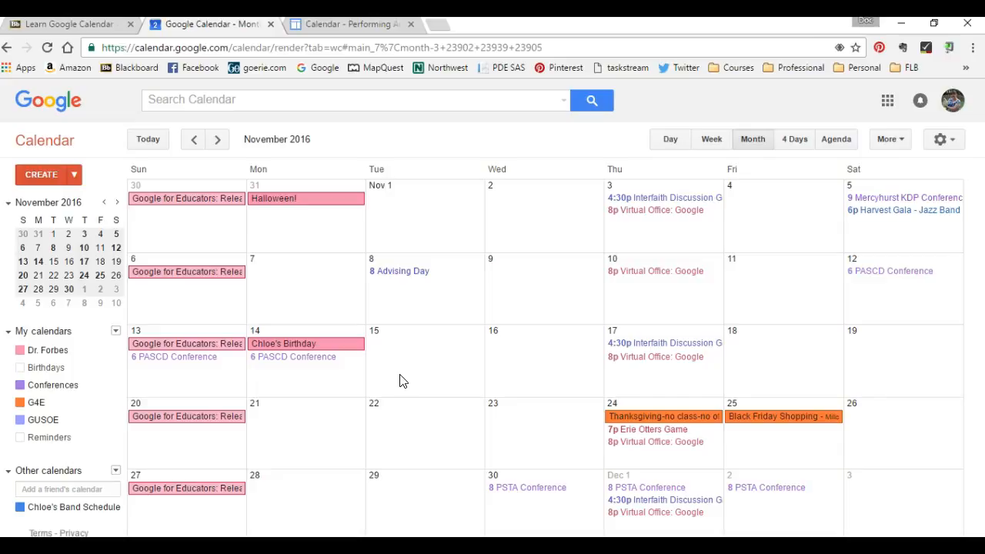
Open the G4E calendar's details settings and select the full embed code for the calendar
left_click(222, 422)
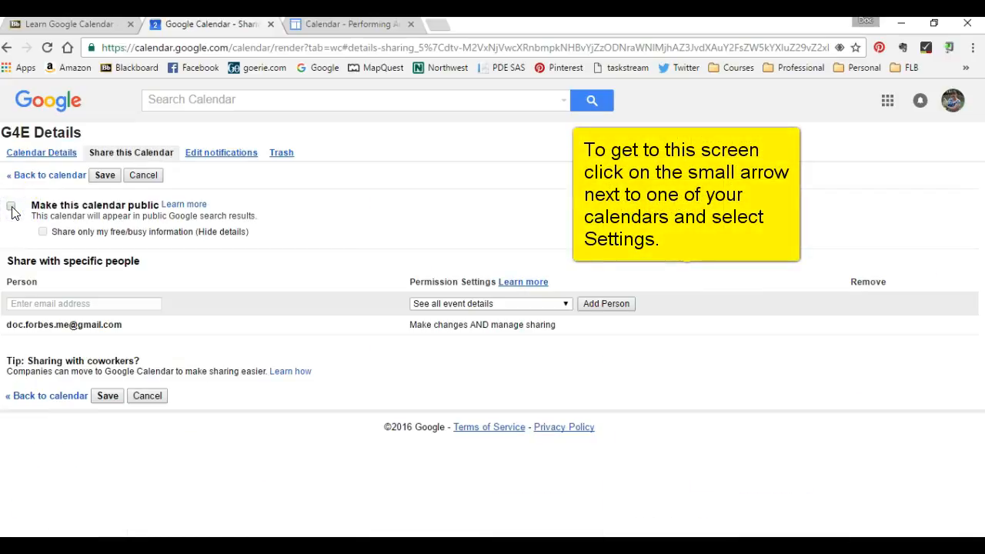
left_click(47, 153)
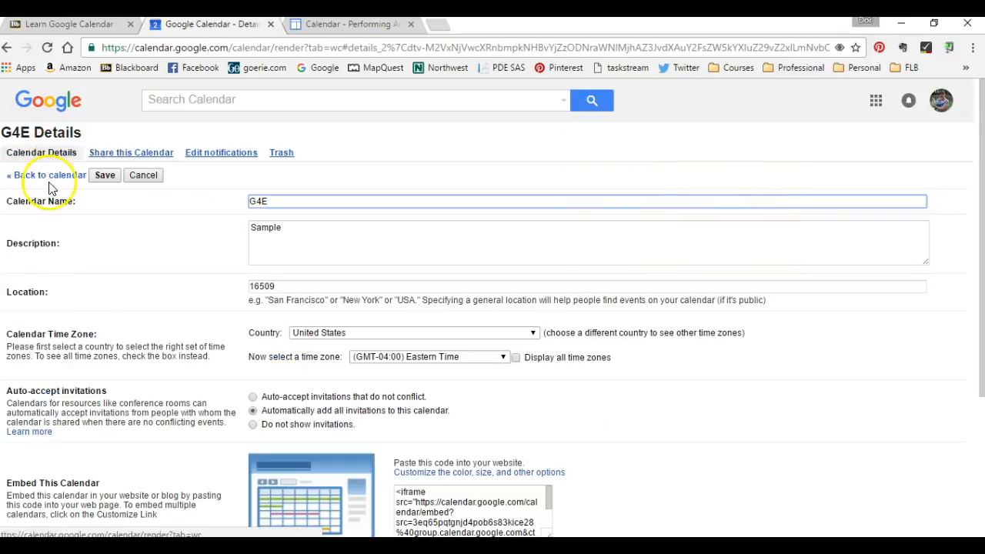
scroll(114, 308, "down", 2)
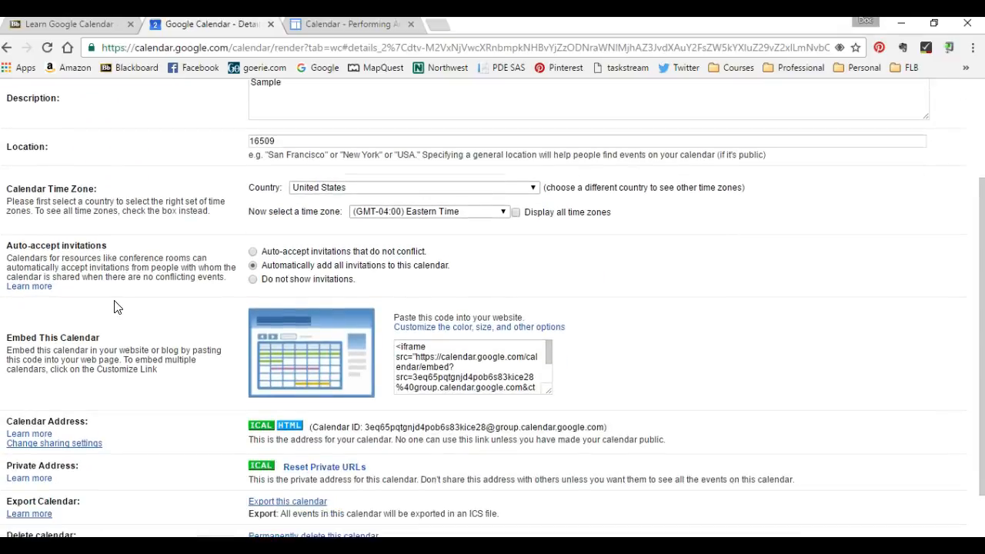
scroll(114, 308, "down", 1)
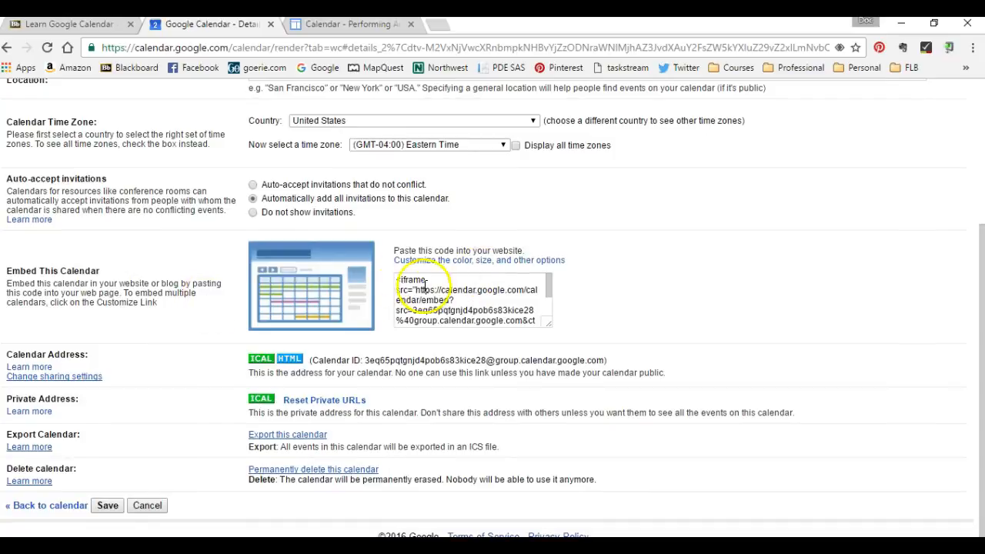
left_click_drag(397, 278, 547, 344)
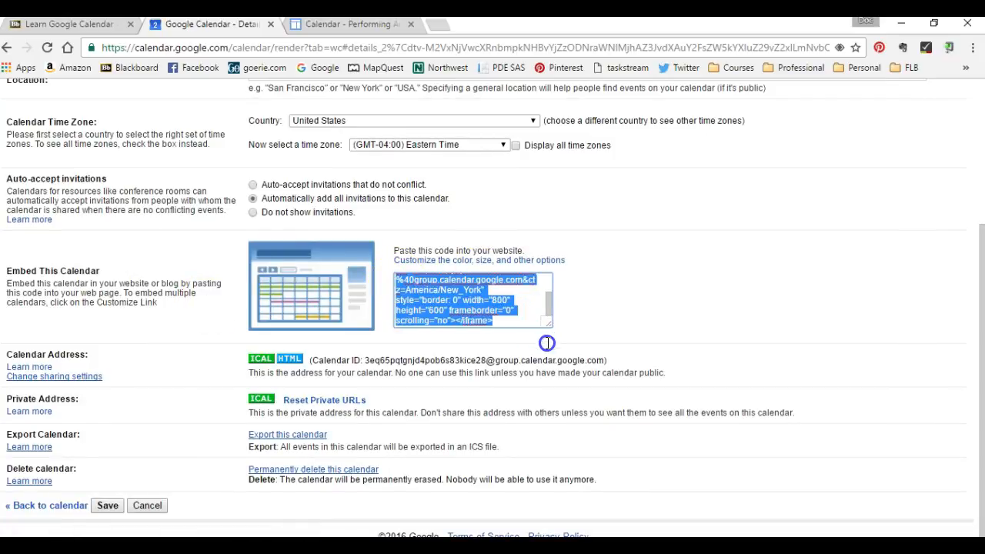